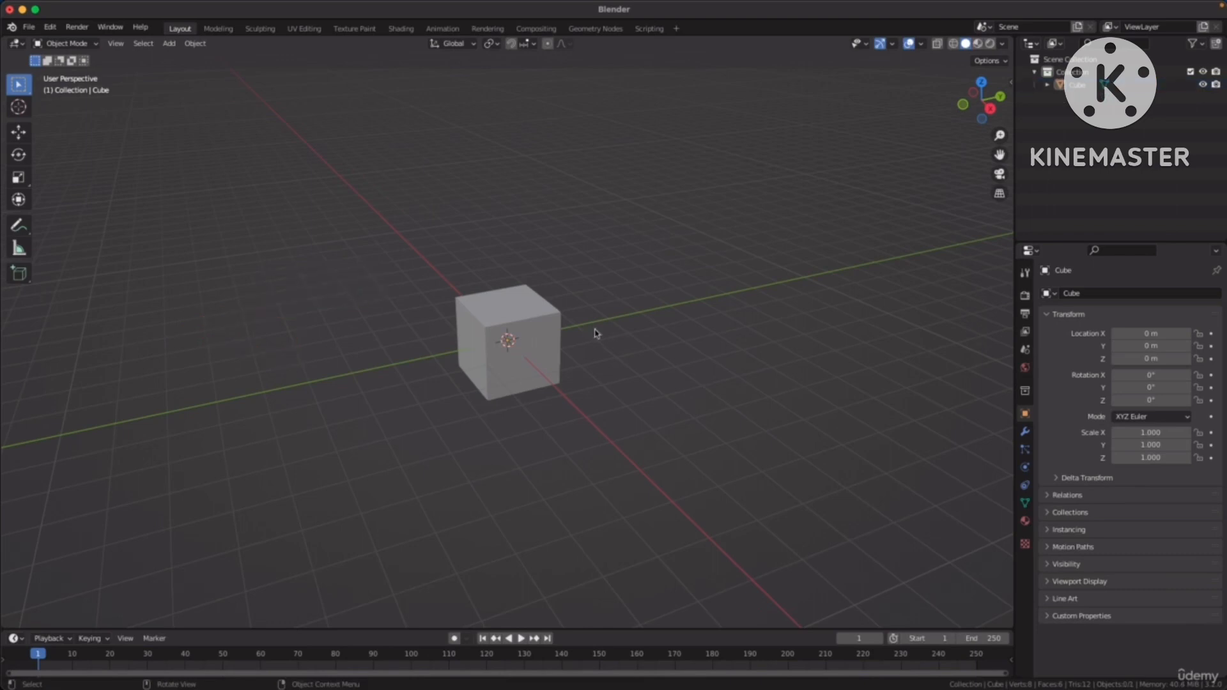
# Select the default cube and switch it to Edit Mode
pyautogui.click(521, 307)
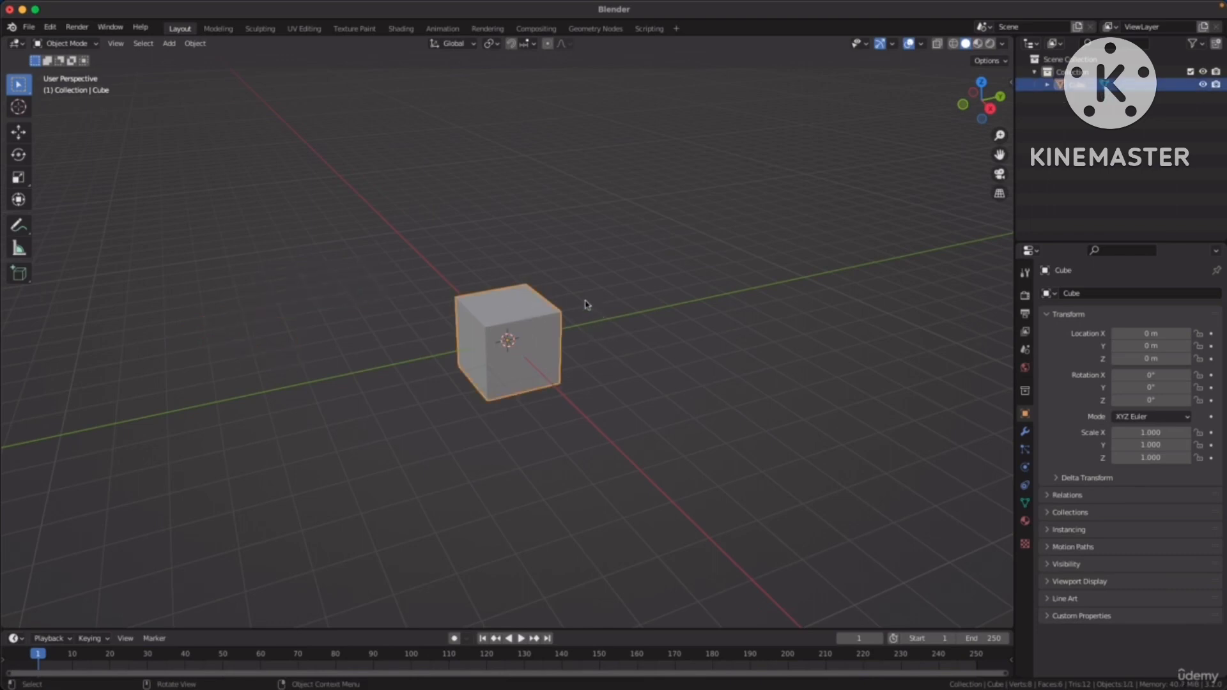
pyautogui.keyDown('ctrl'); pyautogui.moveTo(570, 290); pyautogui.dragTo(707, 232, button='middle'); pyautogui.keyUp('ctrl')
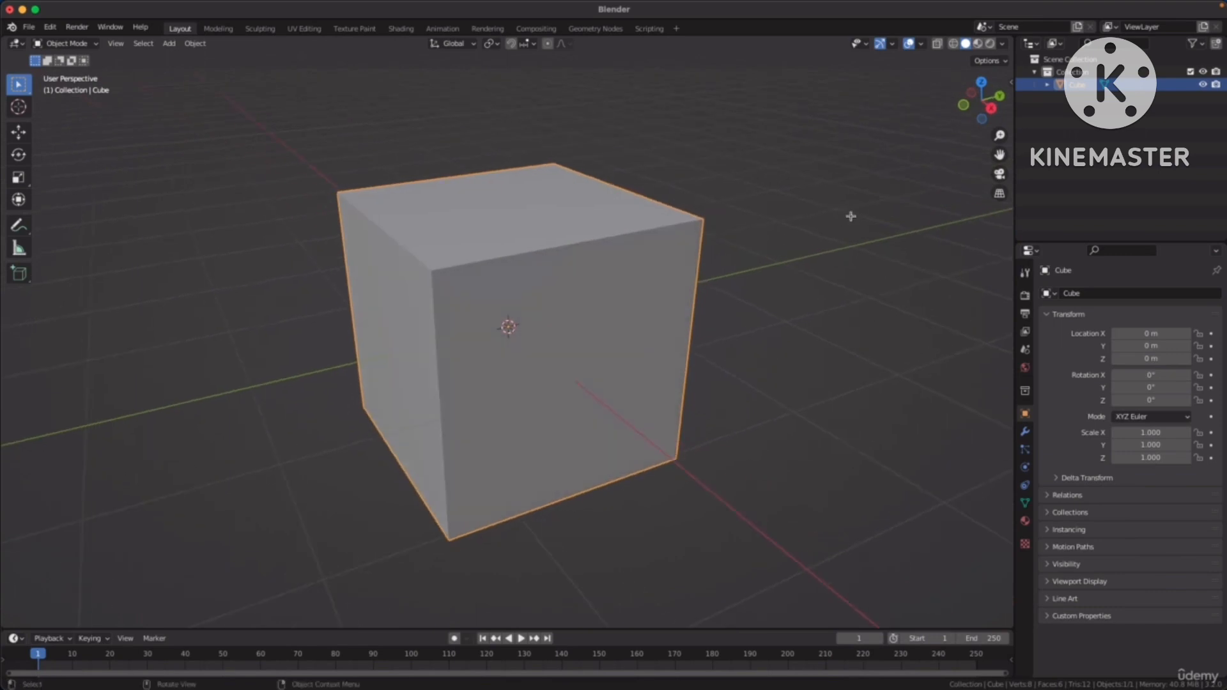
pyautogui.press('Tab')
pyautogui.keyDown('shift'); pyautogui.moveTo(835, 219); pyautogui.dragTo(797, 211, button='middle'); pyautogui.keyUp('shift')
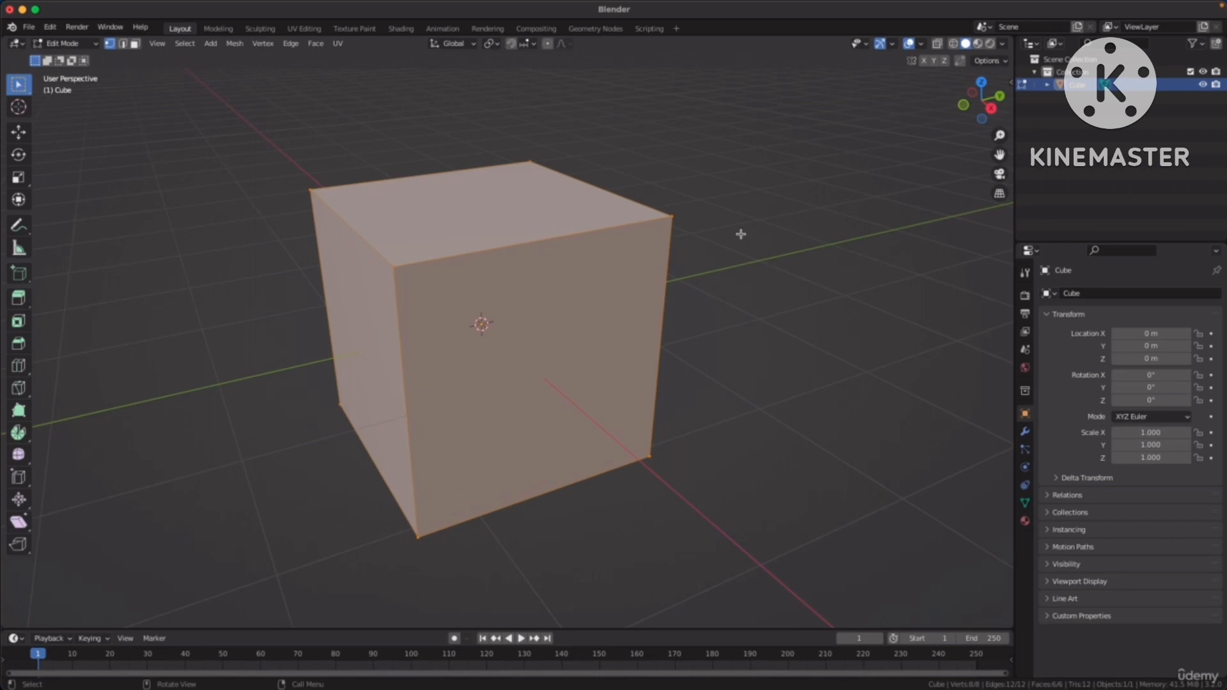
# Switch to edge selection and pick each of the four top-face edges in turn
pyautogui.press('2')
pyautogui.click(533, 241)
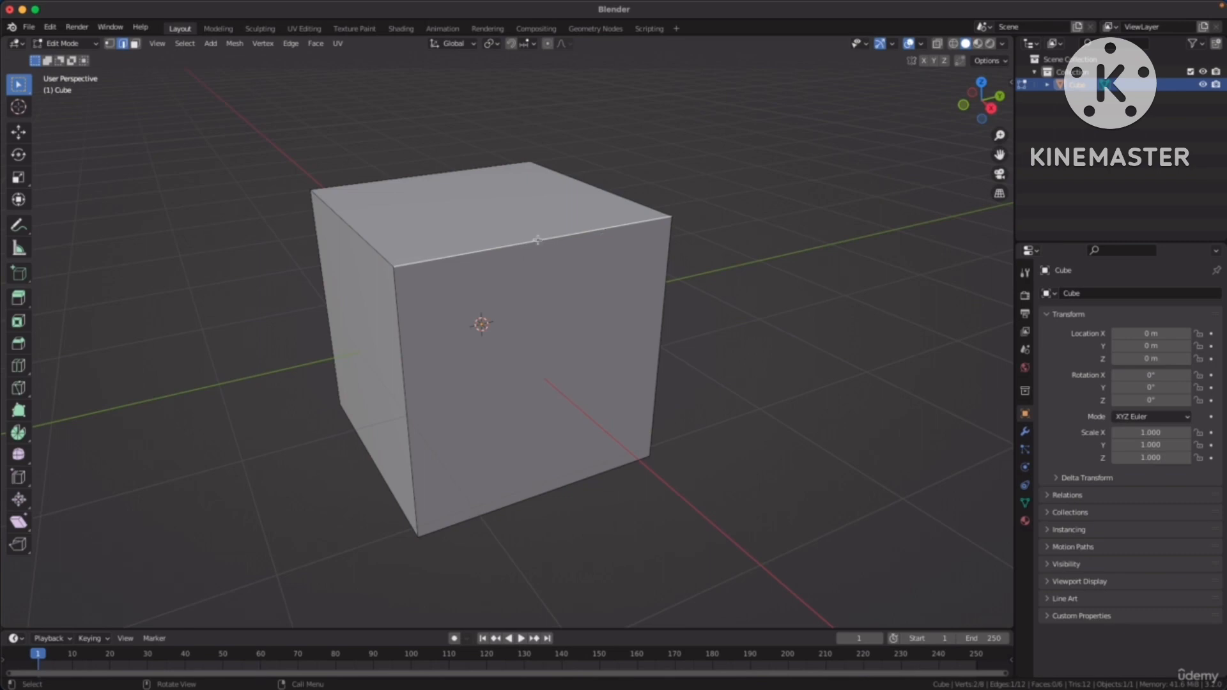
pyautogui.click(361, 243)
pyautogui.click(423, 171)
pyautogui.click(601, 191)
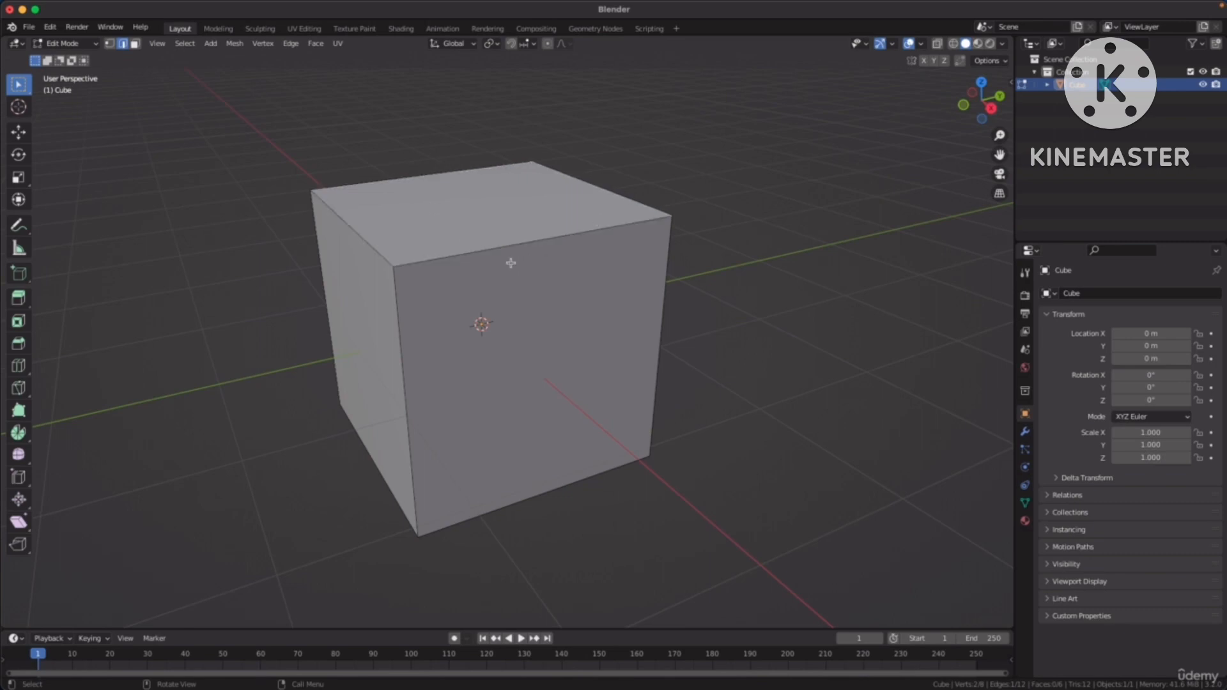
# Subdivide the cube's front top edge with one cut, show the Subdivide options and clear the selection
pyautogui.click(512, 261)
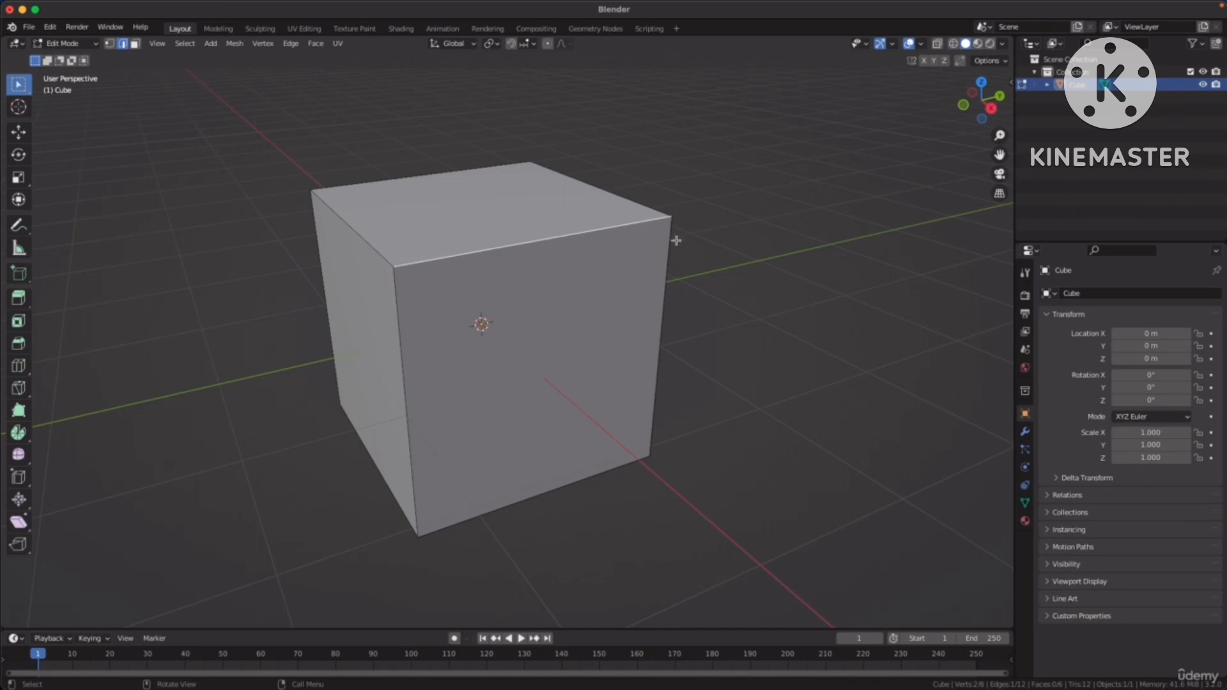
pyautogui.rightClick(556, 238)
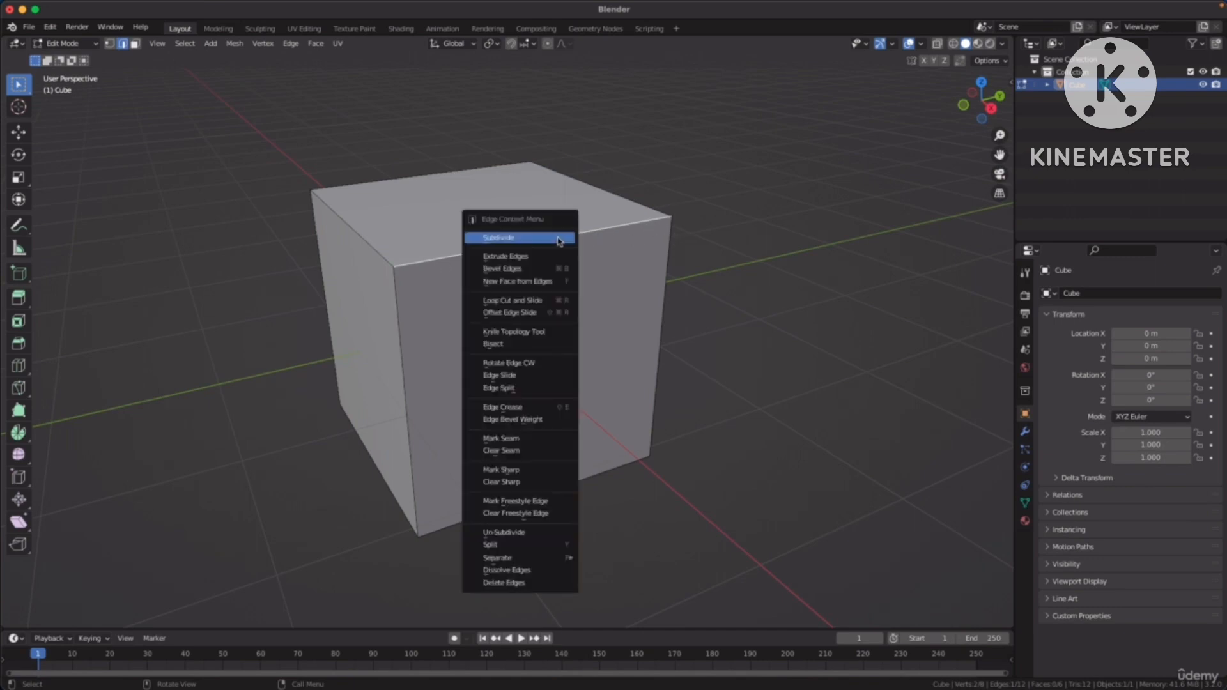
pyautogui.click(518, 240)
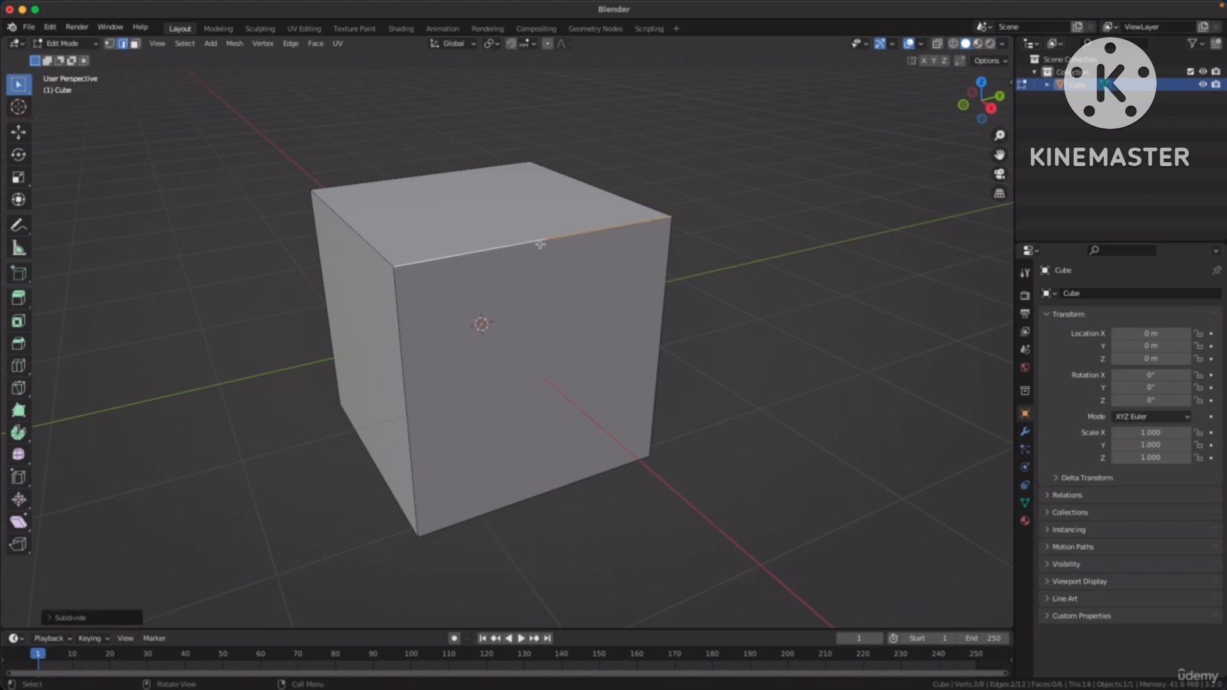
pyautogui.click(47, 618)
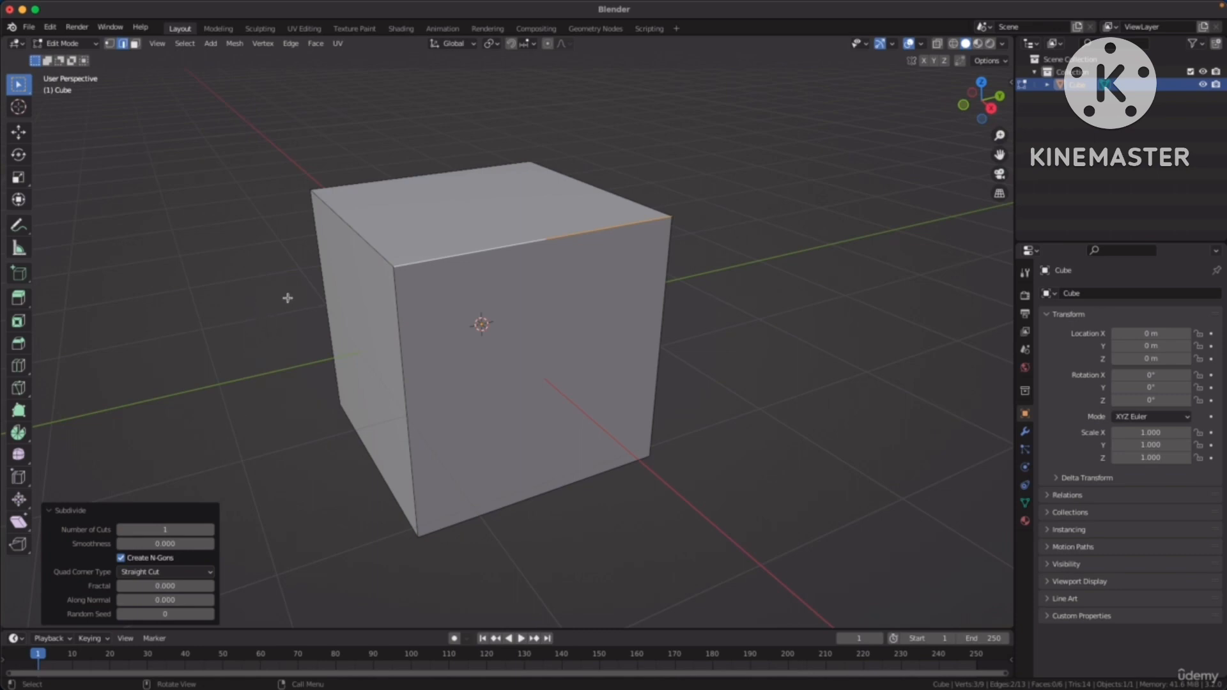
pyautogui.click(271, 332)
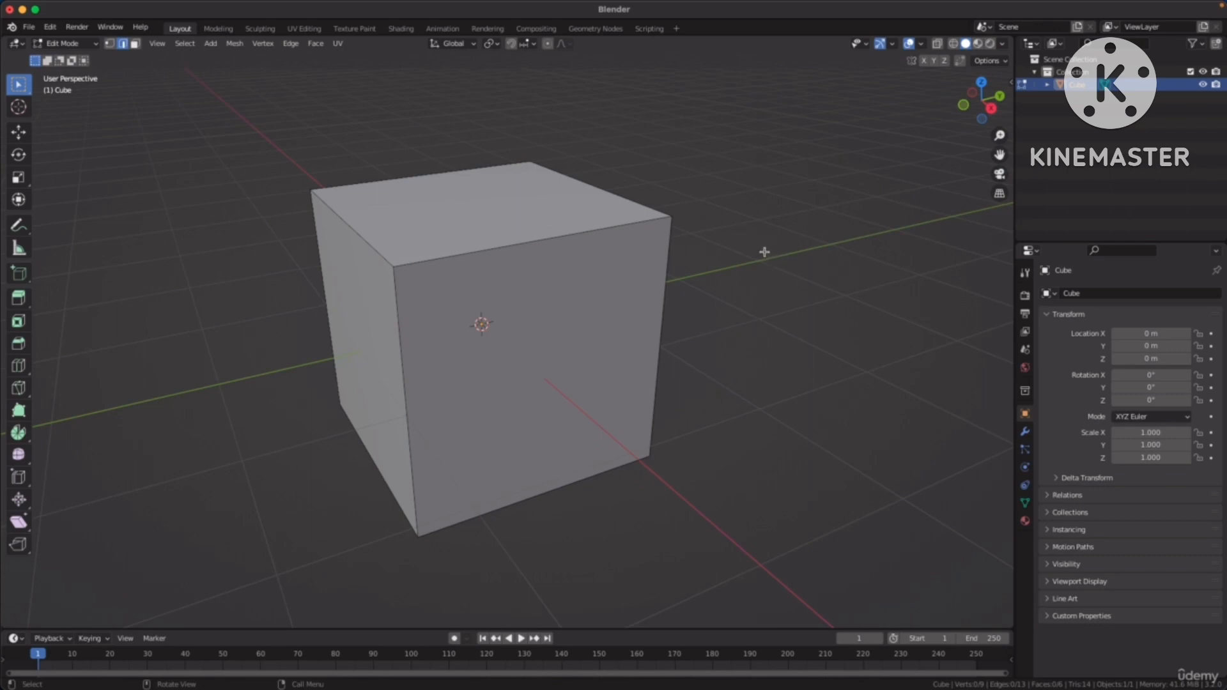
# Inspect the new midpoint vertex and one half of the subdivided top edge by selecting each separately
pyautogui.press('1')
pyautogui.click(547, 244)
pyautogui.press('2')
pyautogui.click(480, 250)
# Move the right half of the front top edge by about 0.17 m in X, -0.11 m in Y and -0.40 m in Z
pyautogui.click(605, 235)
pyautogui.scroll(3, 605, 238)
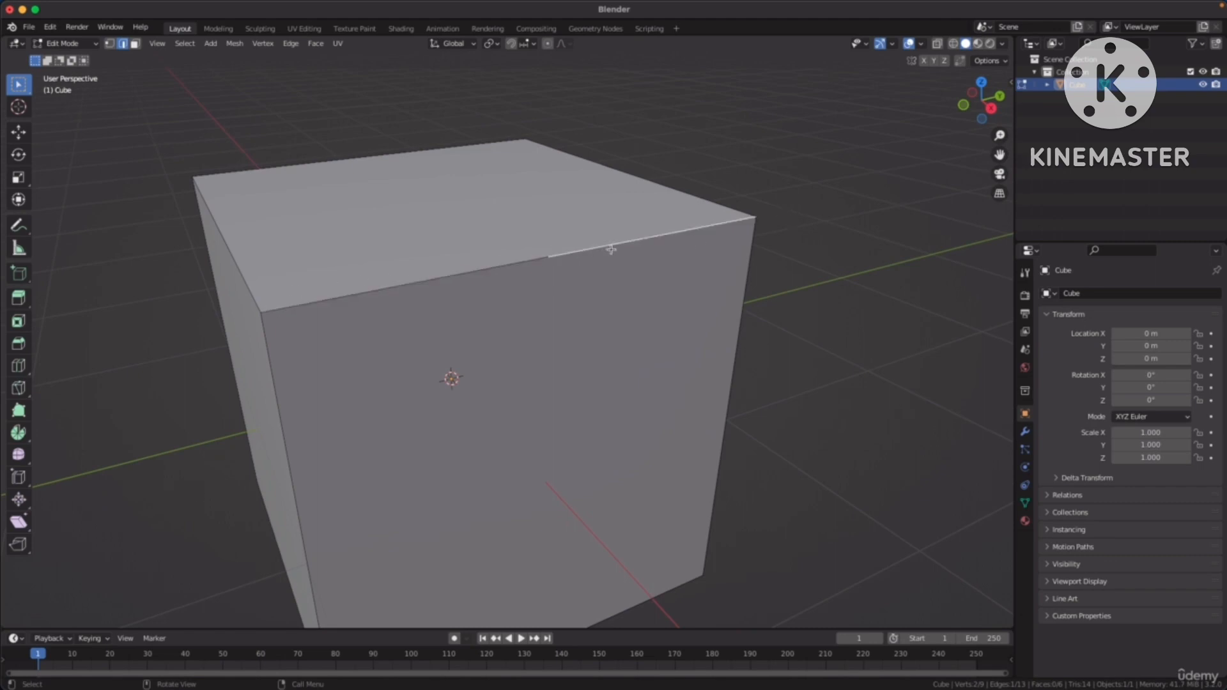
pyautogui.scroll(-1, 536, 299)
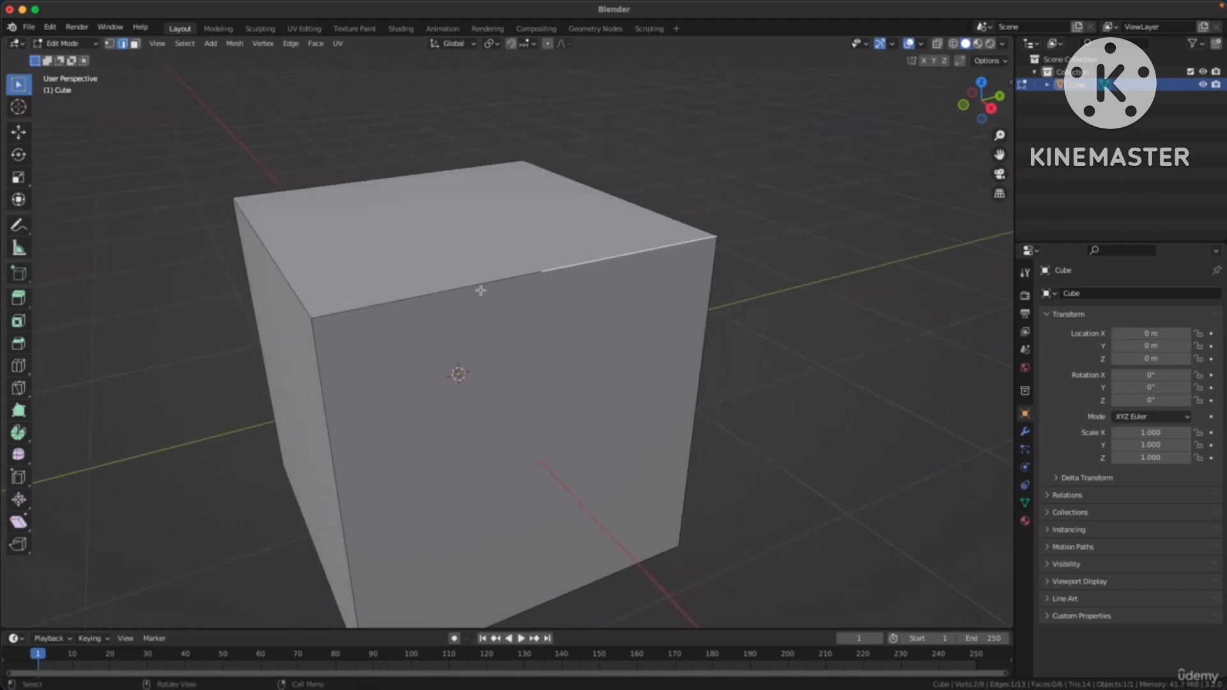
pyautogui.press('g')
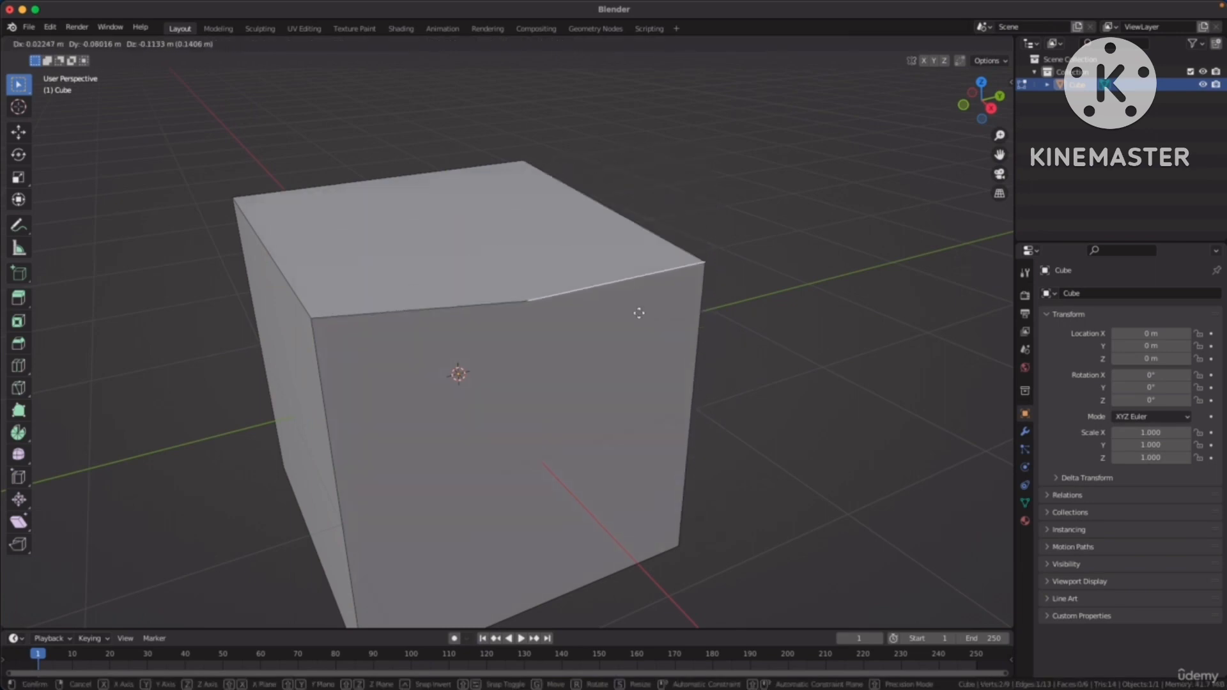
pyautogui.click(606, 359)
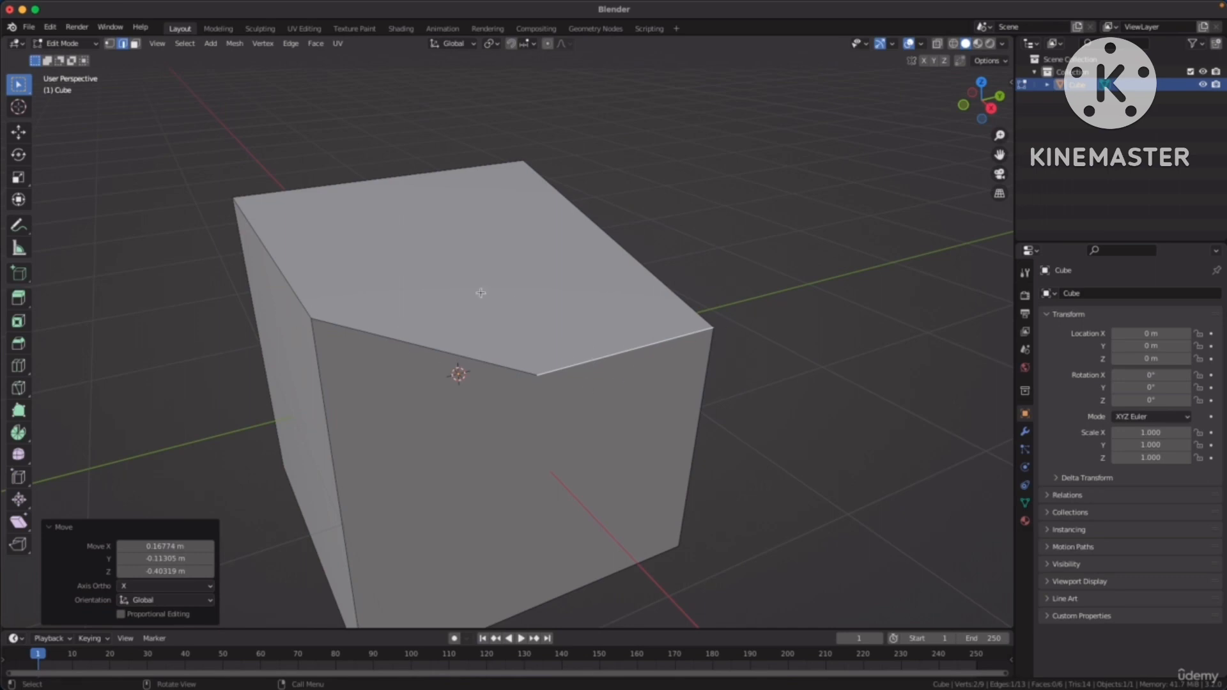
# In vertex selection, move the front top edge's midpoint vertex freely by about -0.013 m in X, -0.003 m in Y and 0.029 m in Z
pyautogui.moveTo(595, 313); pyautogui.dragTo(590, 289, button='middle')
pyautogui.press('1')
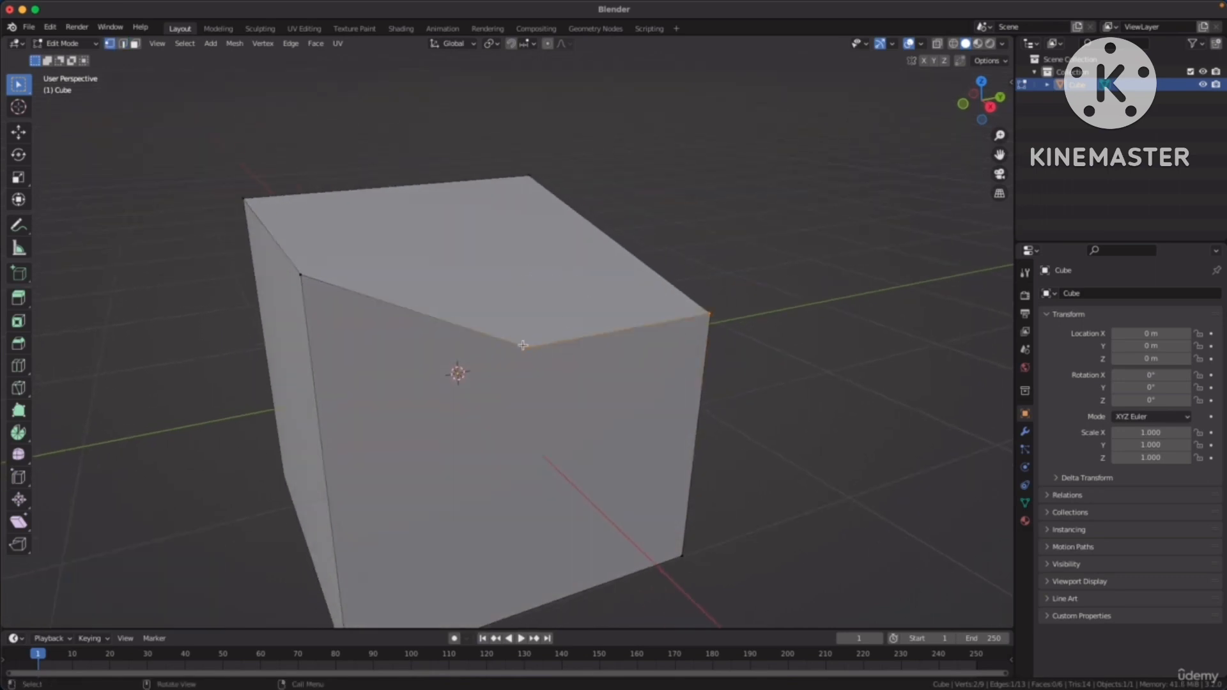
pyautogui.moveTo(507, 320); pyautogui.dragTo(550, 371)
pyautogui.press('g')
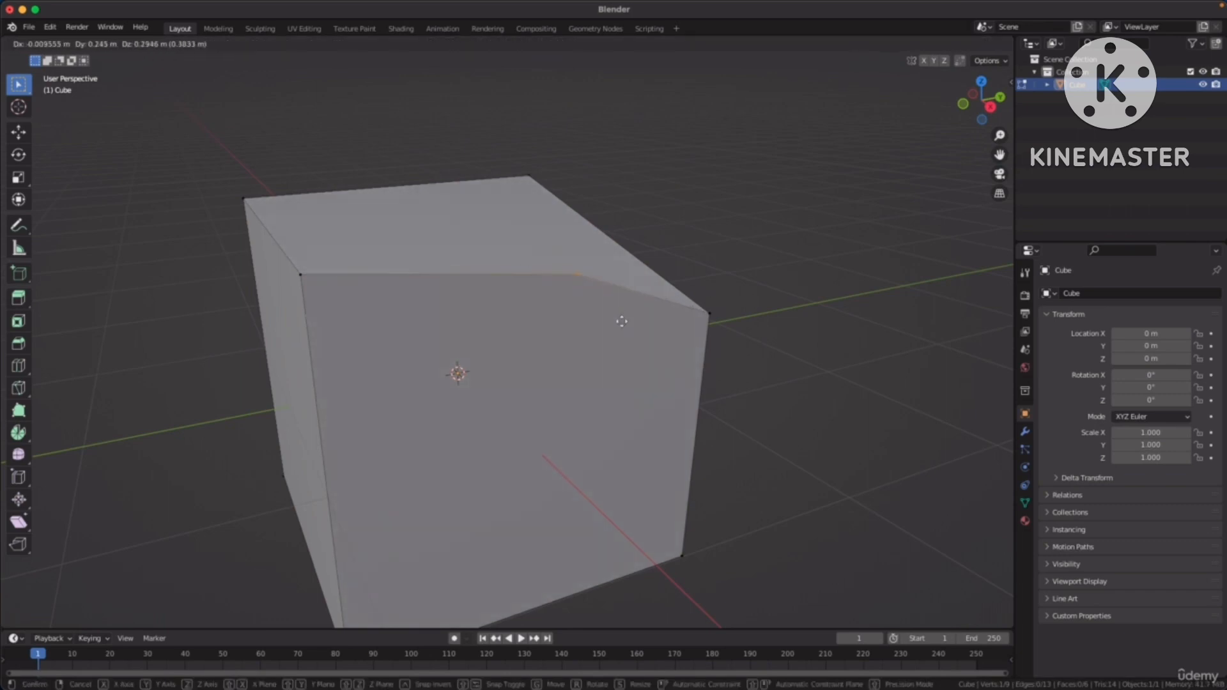
pyautogui.click(579, 363)
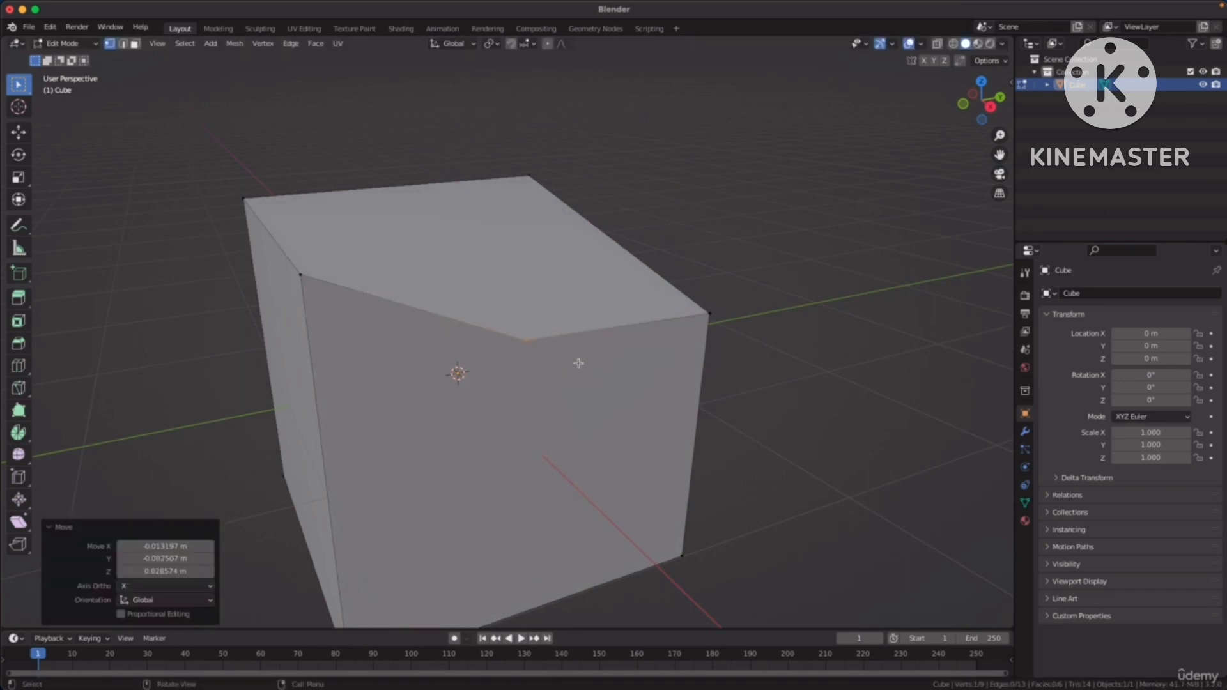
# Subdivide the cube's front bottom edge and clear the selection
pyautogui.moveTo(663, 285); pyautogui.dragTo(523, 569, button='middle')
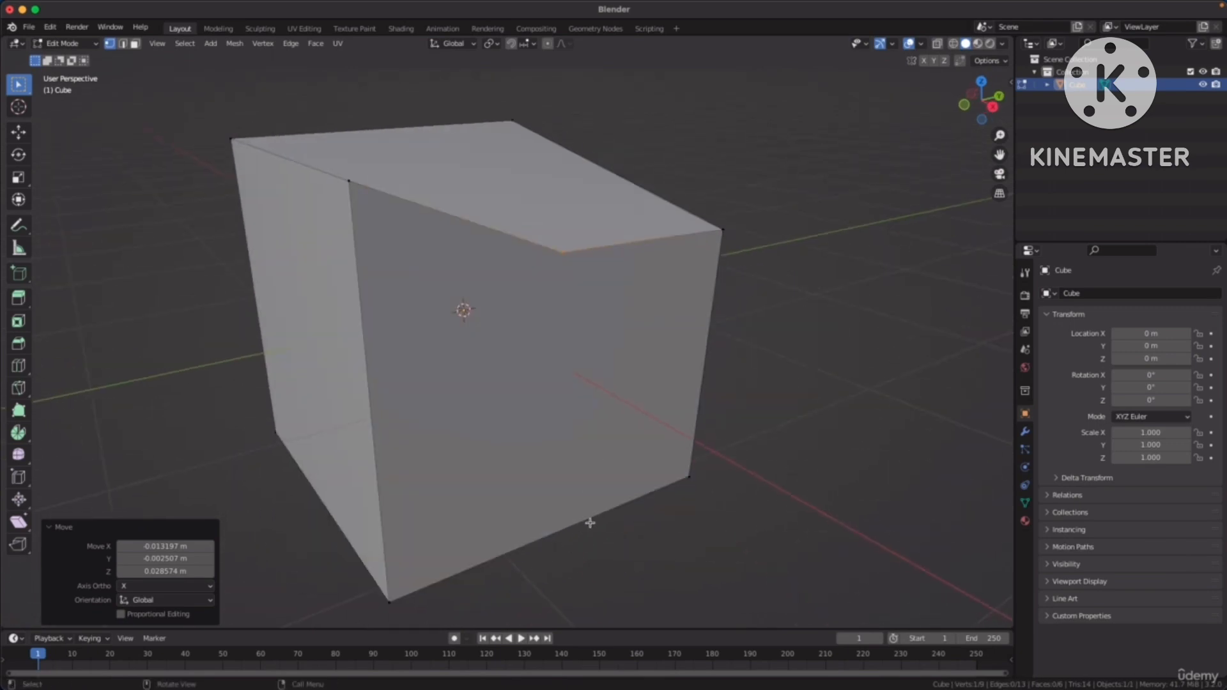
pyautogui.press('2')
pyautogui.moveTo(608, 354)
pyautogui.mouseDown(button='middle')
pyautogui.moveTo(603, 375)
pyautogui.moveTo(602, 345)
pyautogui.mouseUp(button='middle')
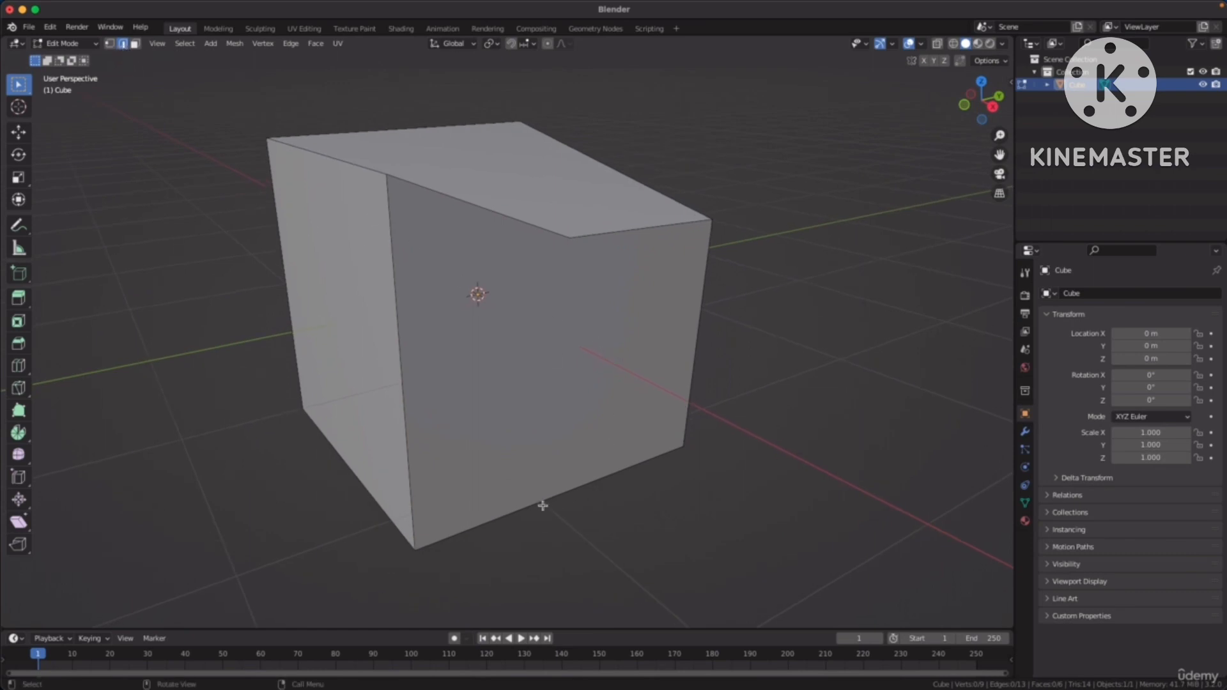
pyautogui.click(477, 528)
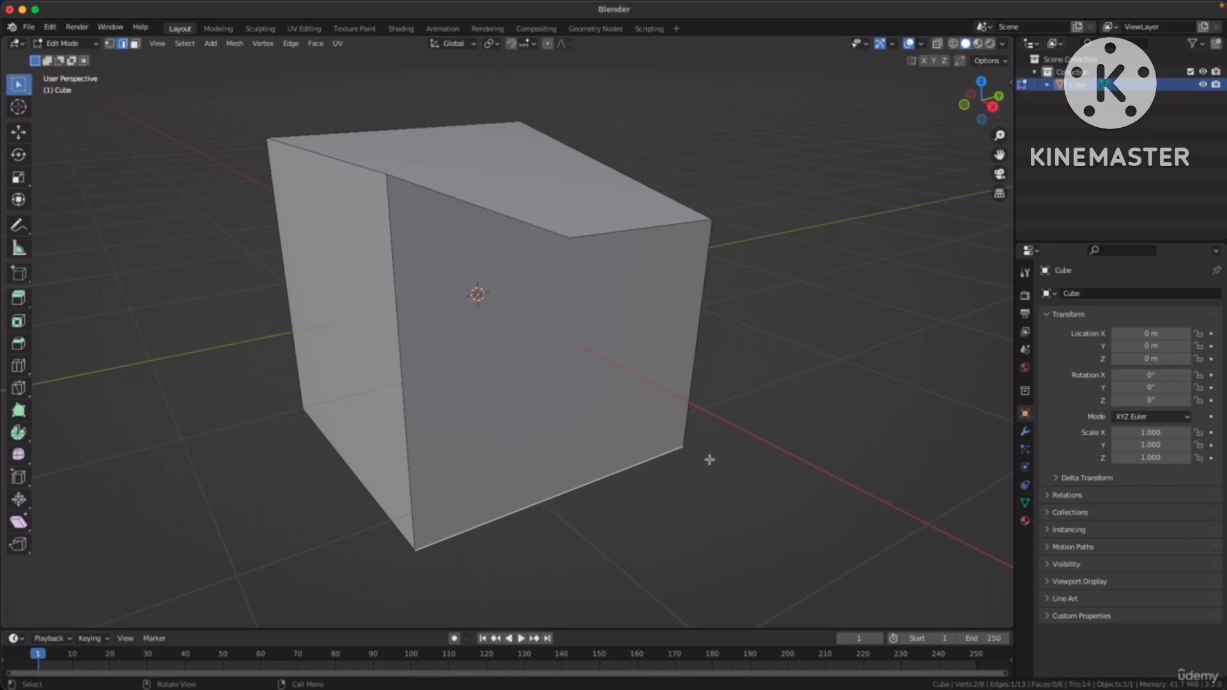
pyautogui.rightClick(588, 485)
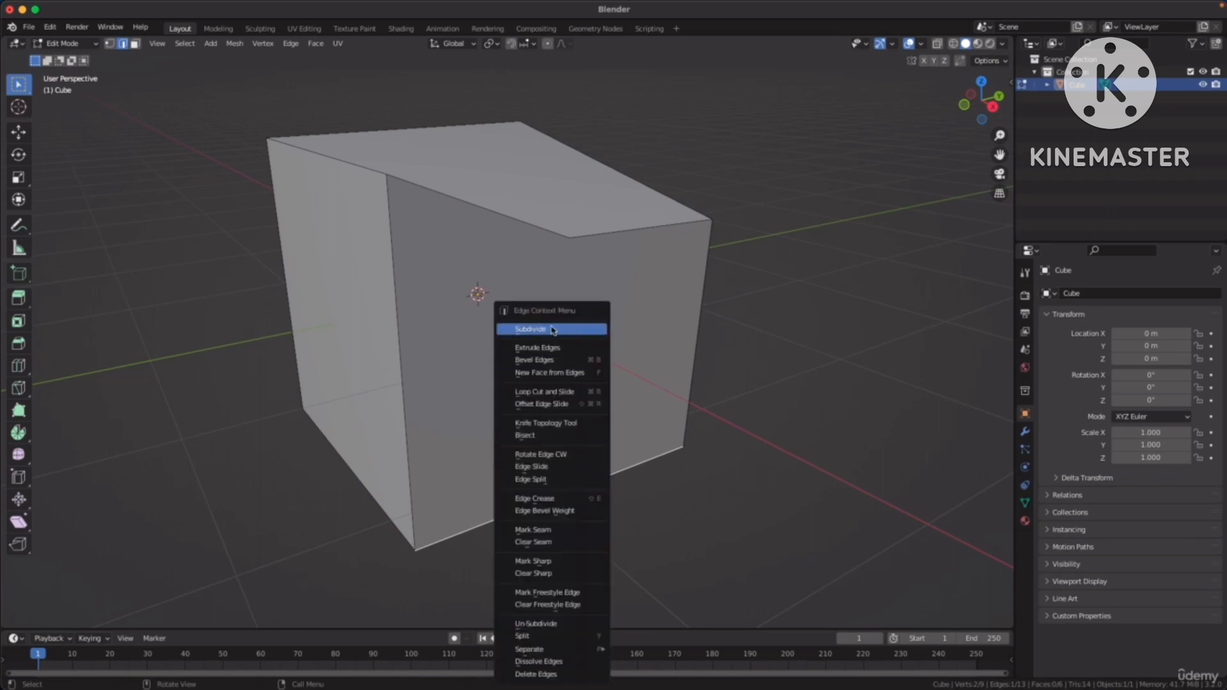
pyautogui.click(549, 326)
pyautogui.click(794, 466)
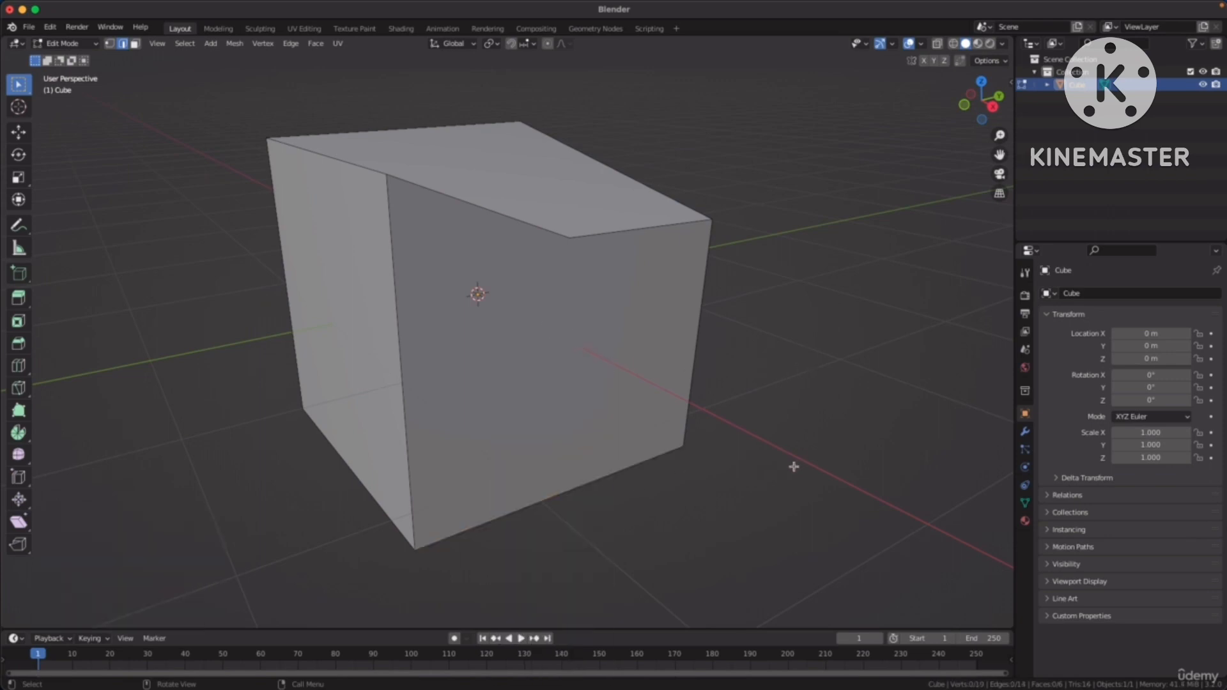
# Inspect the subdivided bottom edge by selecting each half and its midpoint vertex
pyautogui.moveTo(775, 449); pyautogui.dragTo(549, 374, button='middle')
pyautogui.click(482, 338)
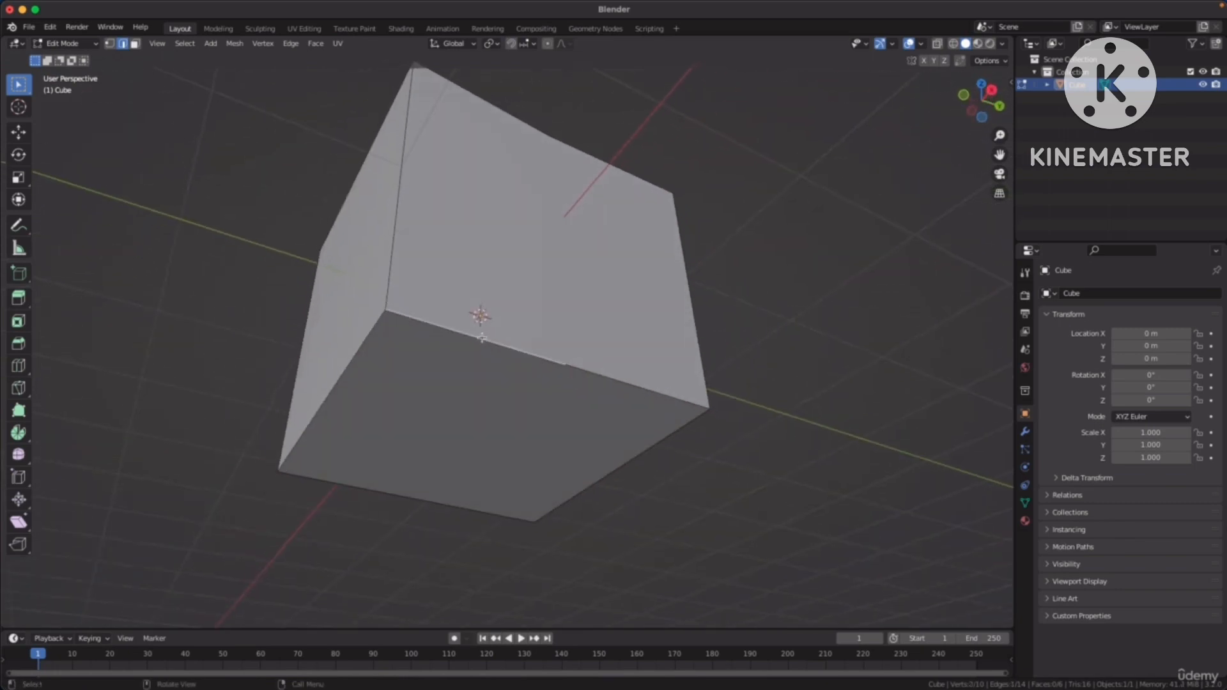
pyautogui.scroll(2, 554, 359)
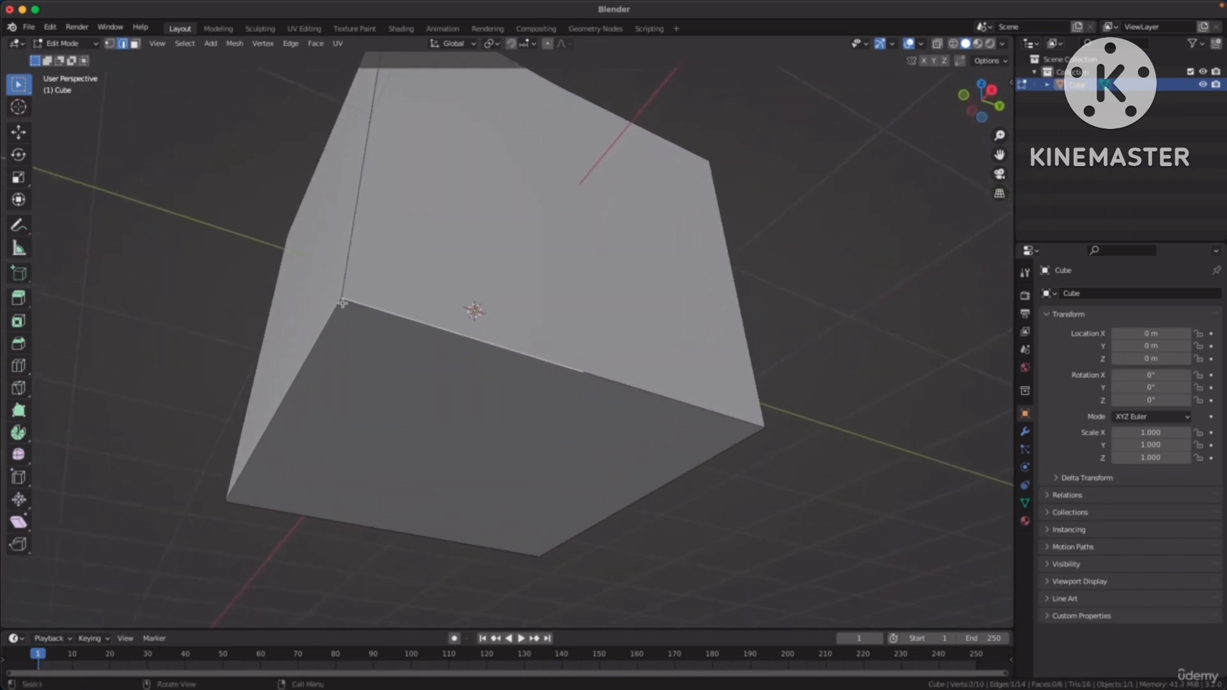
pyautogui.click(654, 405)
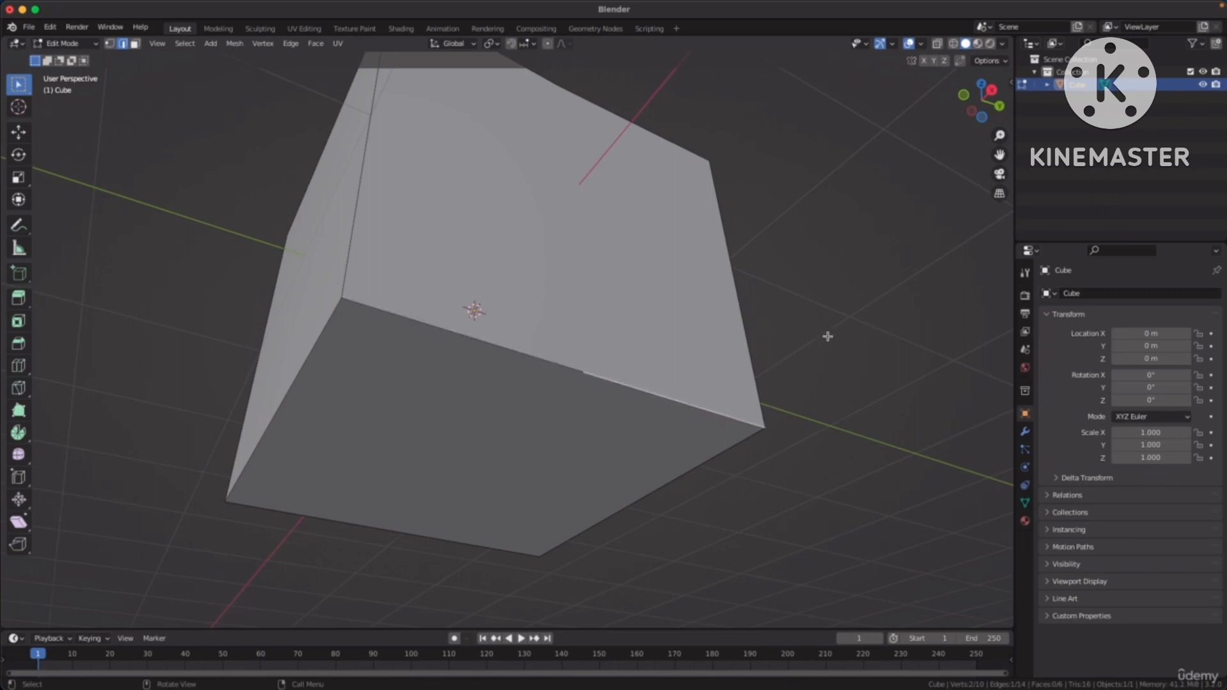
pyautogui.press('1')
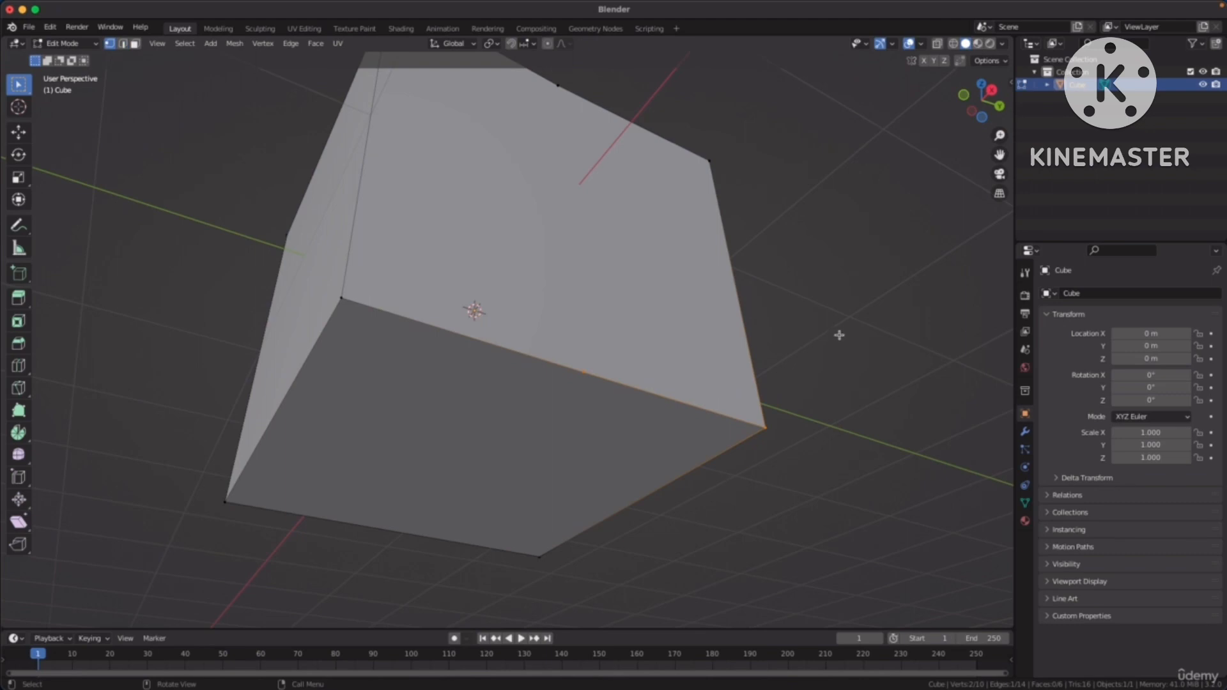
pyautogui.moveTo(566, 358); pyautogui.dragTo(604, 399)
pyautogui.moveTo(608, 371); pyautogui.dragTo(550, 381, button='middle')
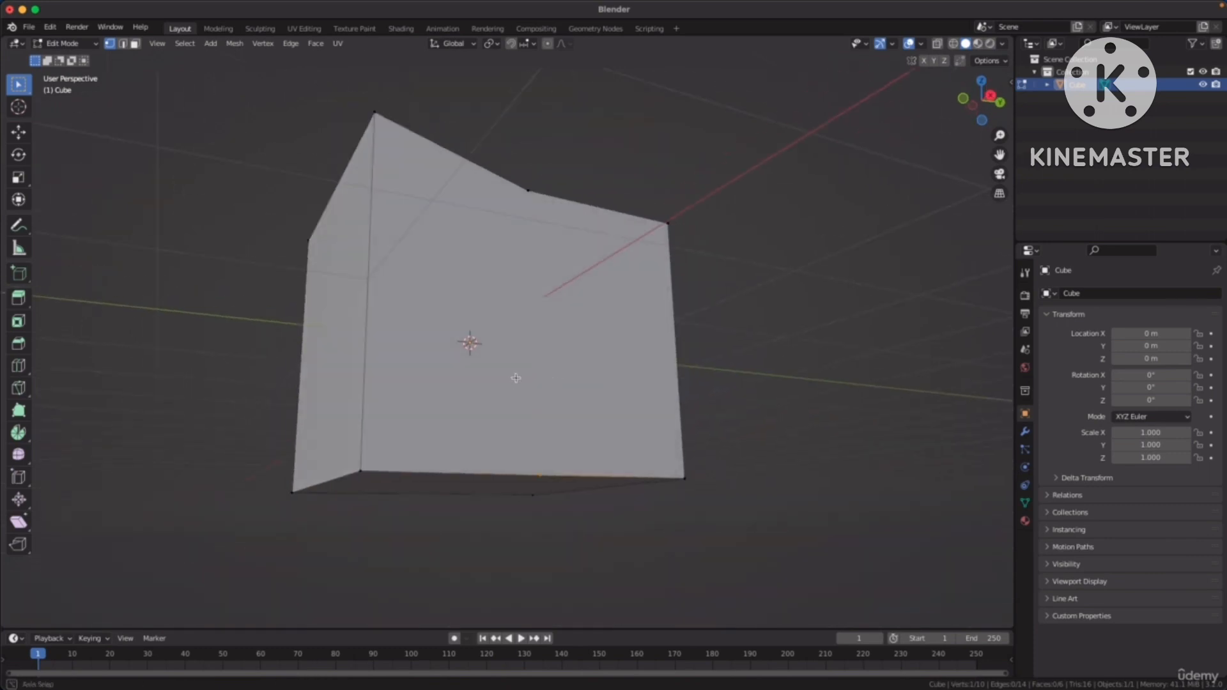
# Compare the midpoint vertices on the front face's top and bottom edges by selecting them alternately
pyautogui.click(541, 192)
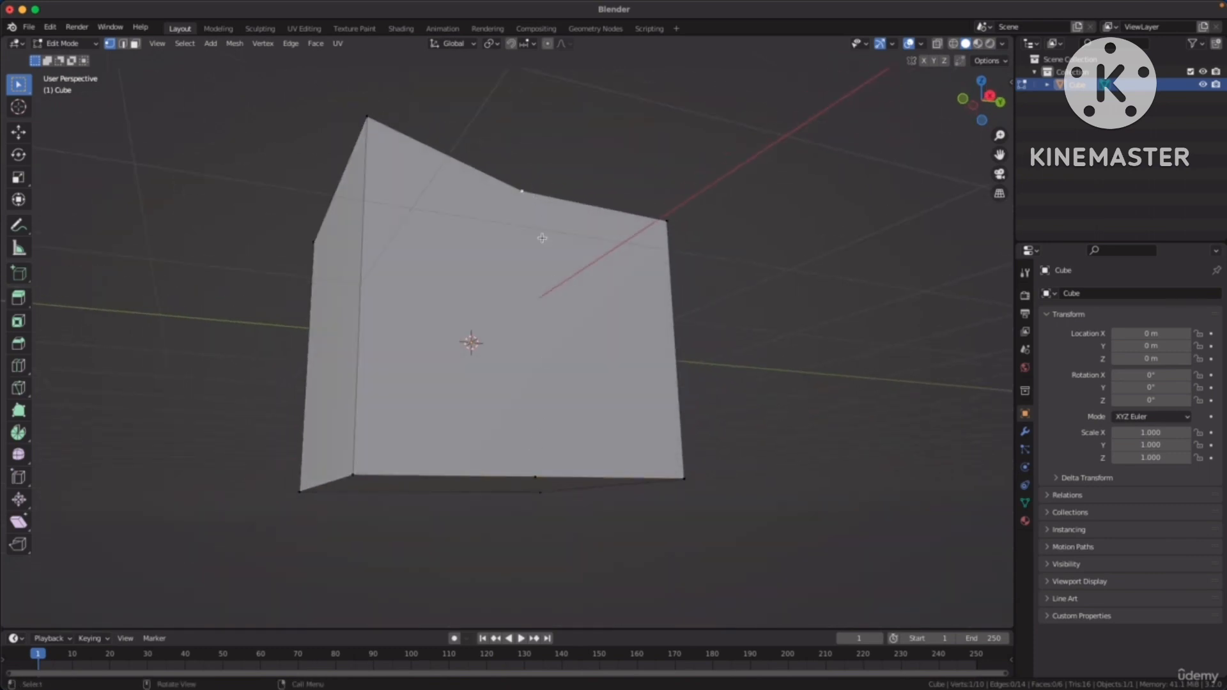
pyautogui.click(538, 468)
pyautogui.click(525, 177)
# Select the whole front face in face selection and try scaling and moving it
pyautogui.press('3')
pyautogui.click(542, 314)
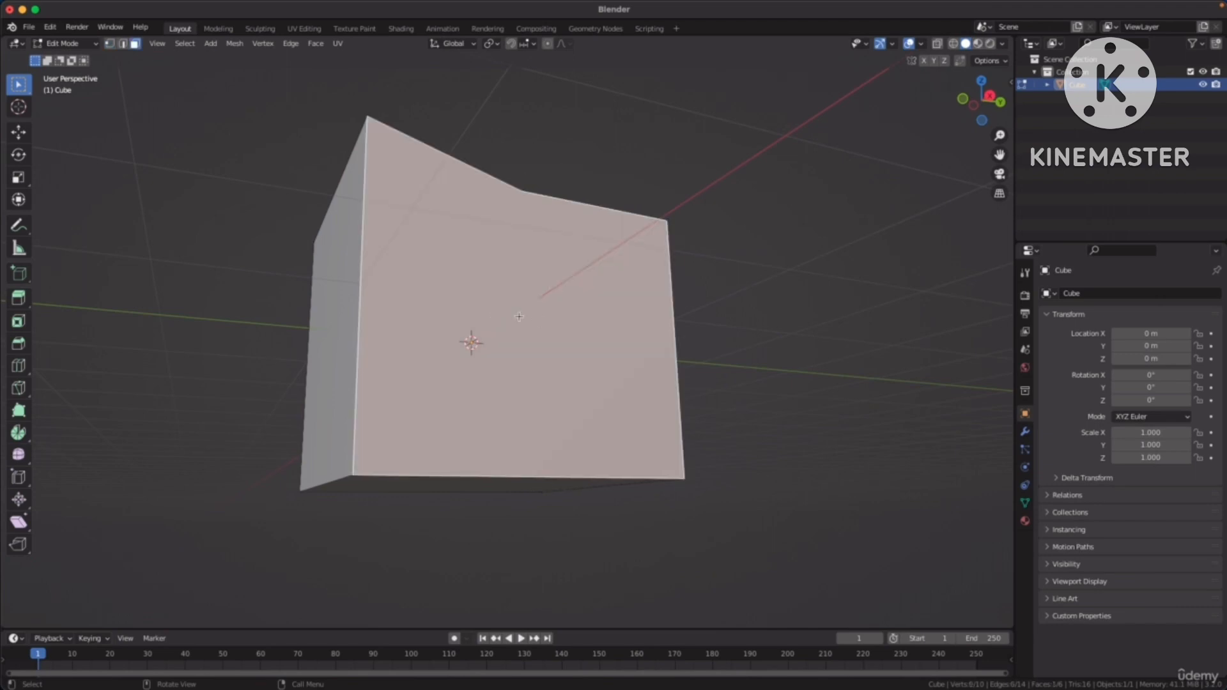
pyautogui.moveTo(551, 317); pyautogui.dragTo(485, 334, button='middle')
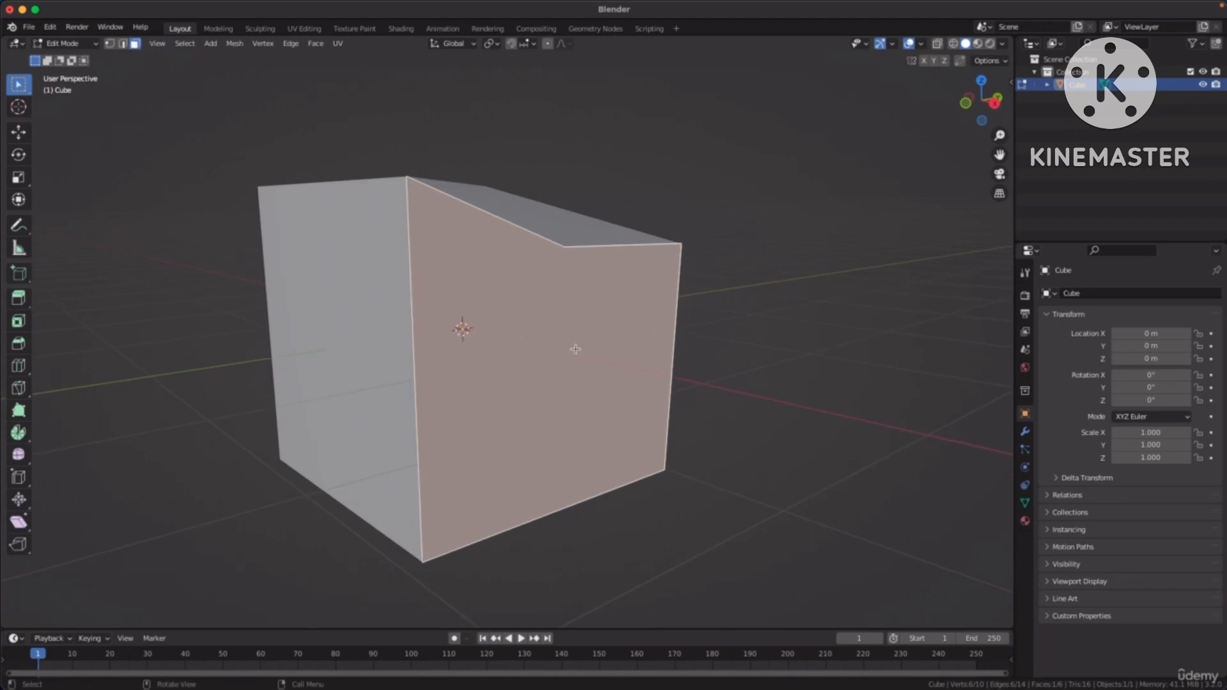
pyautogui.press('s')
pyautogui.rightClick(760, 340)
pyautogui.press('g')
pyautogui.rightClick(661, 341)
# In vertex selection, connect the midpoint vertices of the front face's top and bottom edges with an edge and clear the selection
pyautogui.moveTo(698, 334); pyautogui.dragTo(683, 340, button='middle')
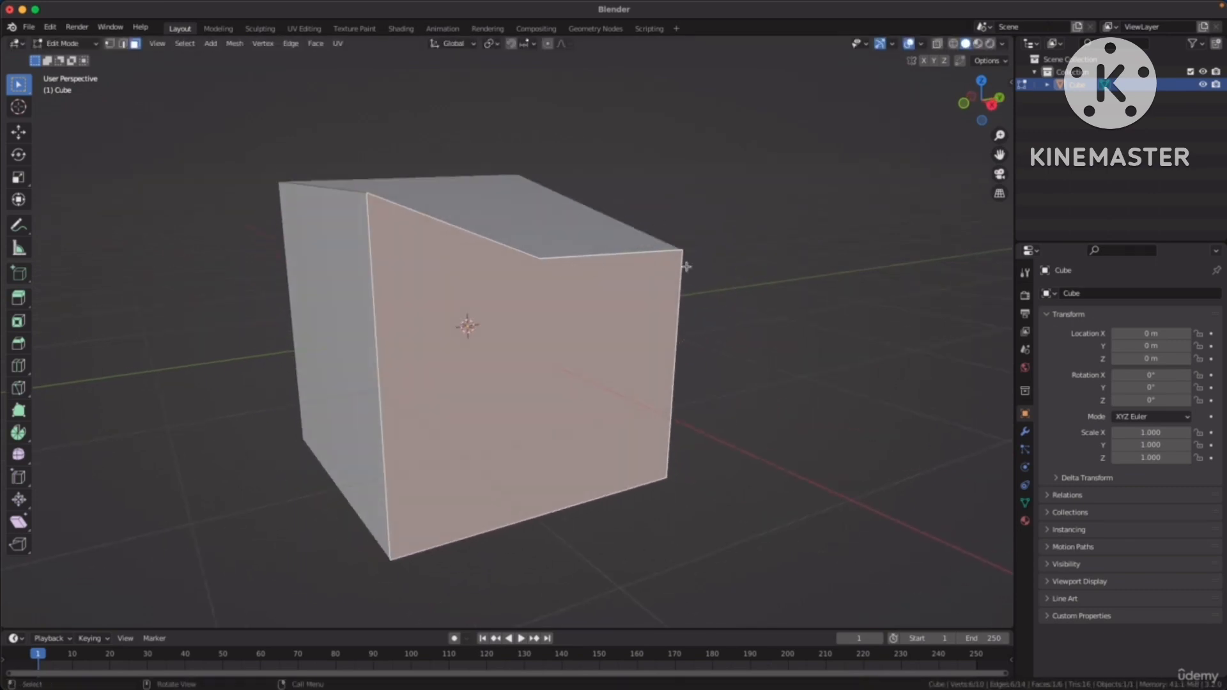
pyautogui.press('1')
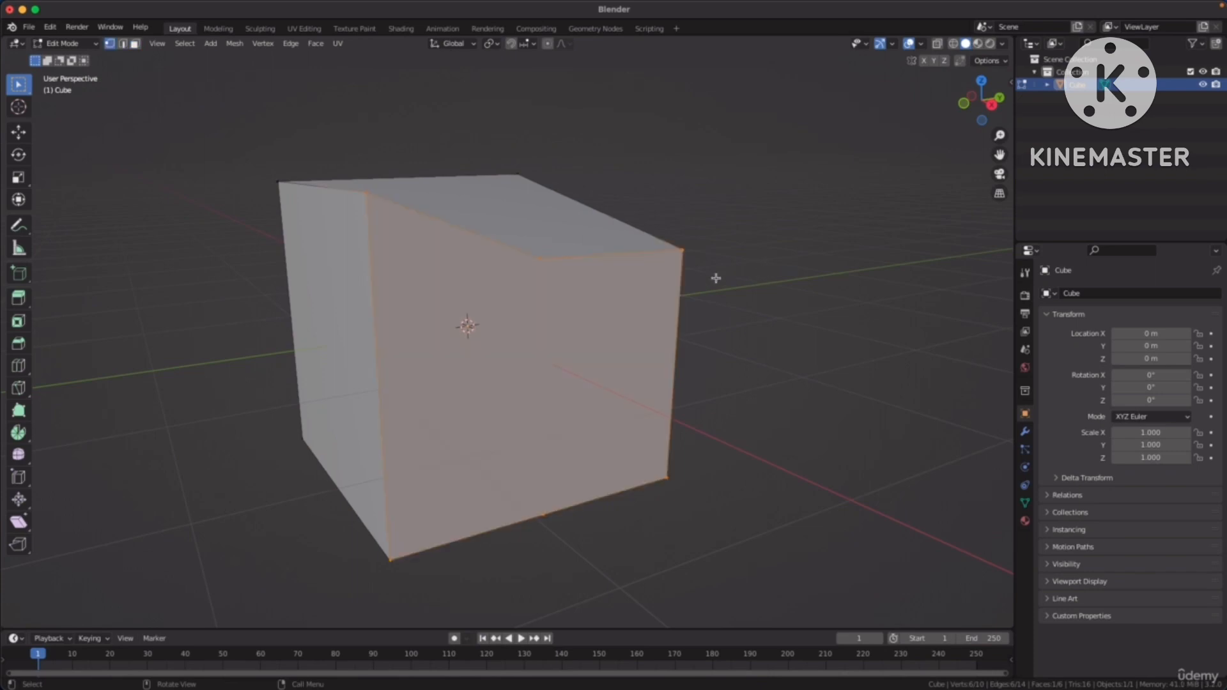
pyautogui.click(756, 296)
pyautogui.moveTo(554, 256); pyautogui.dragTo(548, 248, button='middle')
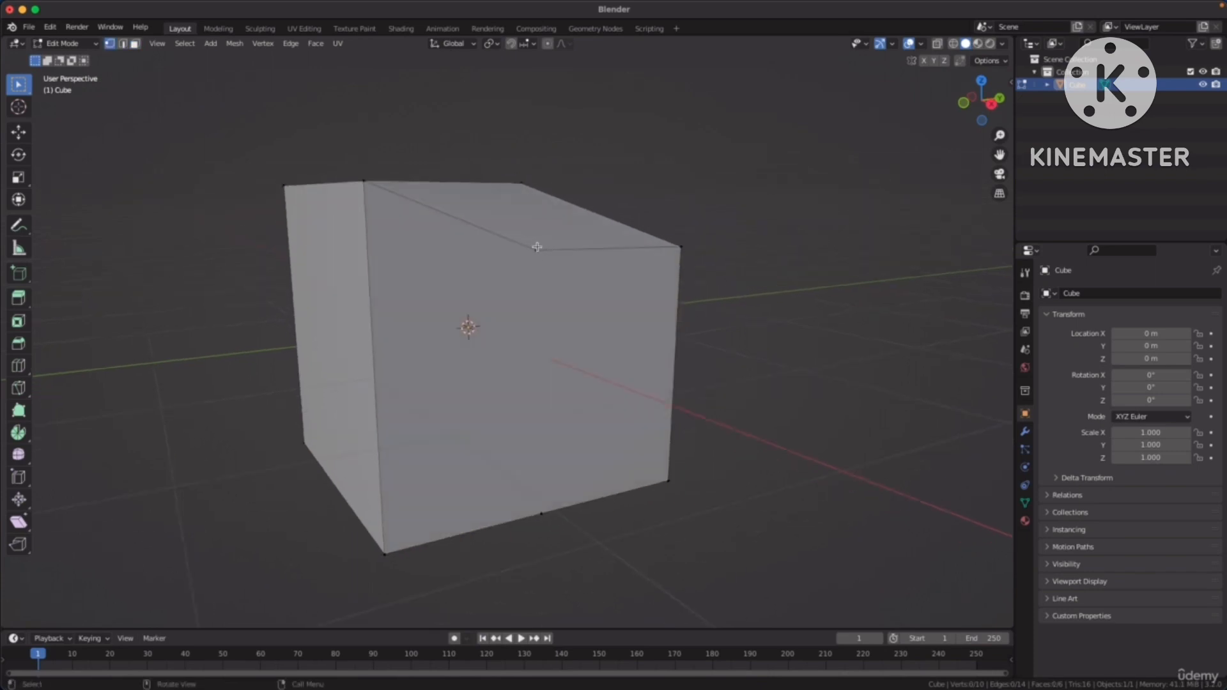
pyautogui.moveTo(584, 343); pyautogui.dragTo(644, 496, button='middle')
pyautogui.click(559, 504)
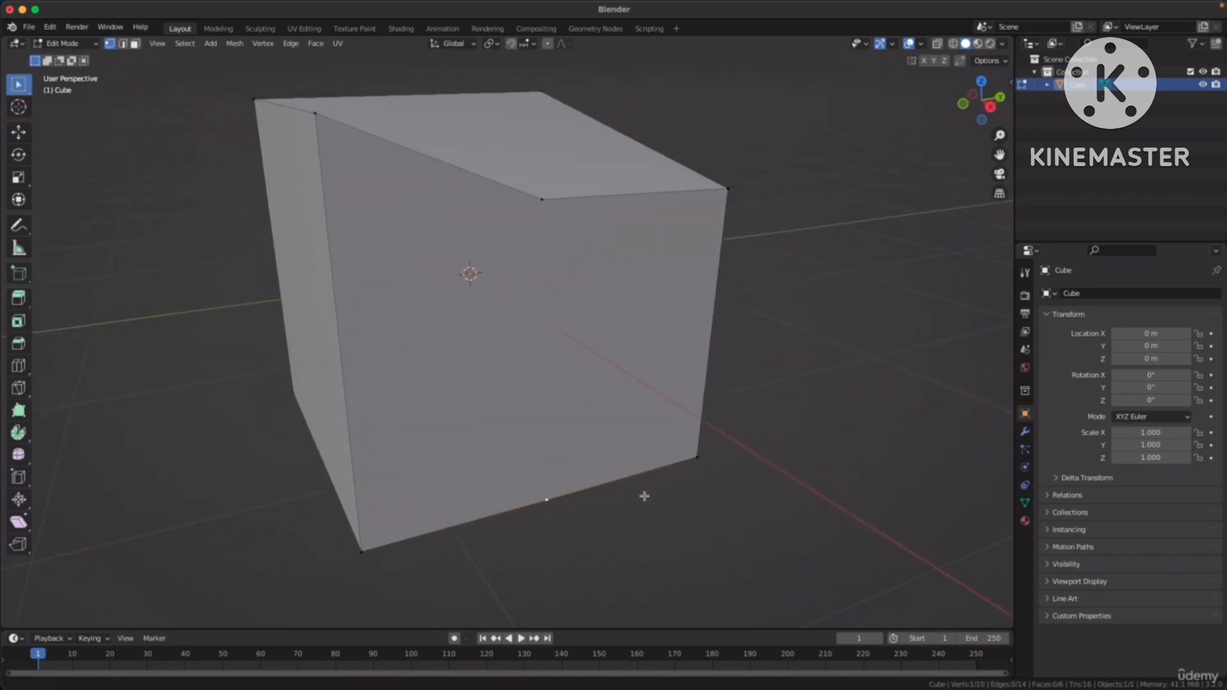
pyautogui.click(541, 198)
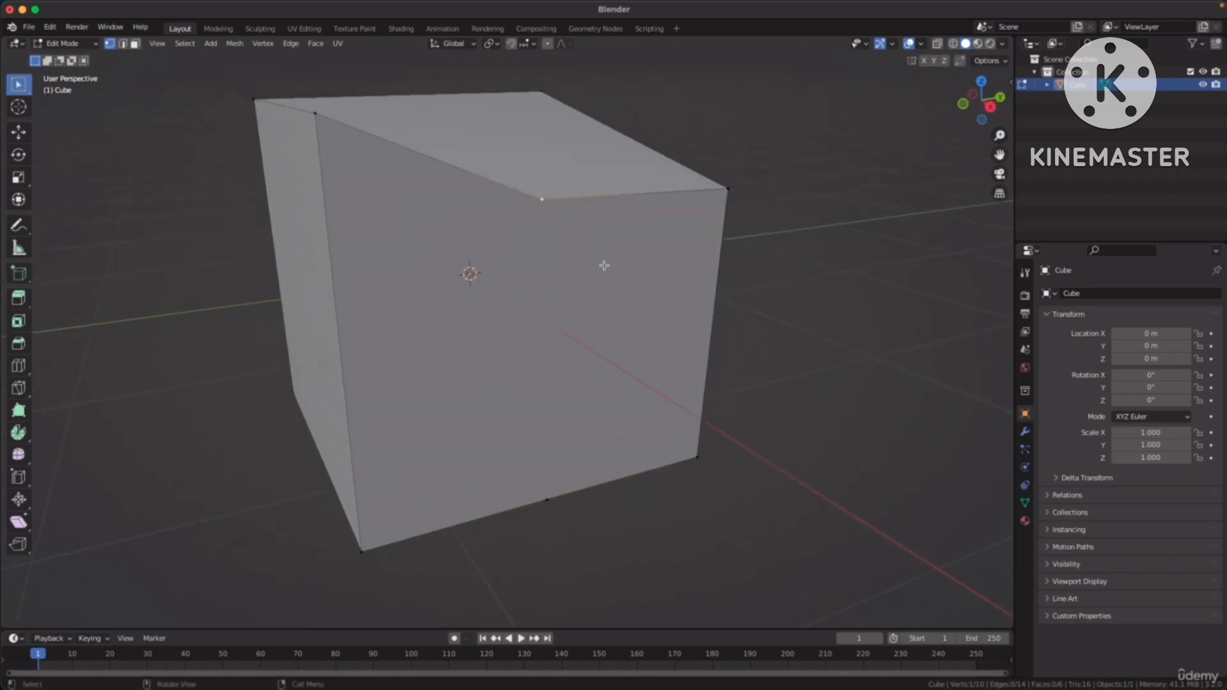
pyautogui.keyDown('shift'); pyautogui.click(547, 498); pyautogui.keyUp('shift')
pyautogui.hotkey('alt', 'a')
# In edge selection, scale the front face's new middle edge to about 0.665, rotate it about 6.6°, and deselect it
pyautogui.press('2')
pyautogui.click(546, 330)
pyautogui.moveTo(546, 329)
pyautogui.mouseDown(button='middle')
pyautogui.moveTo(576, 332)
pyautogui.moveTo(510, 334)
pyautogui.moveTo(537, 332)
pyautogui.mouseUp(button='middle')
pyautogui.press('g')
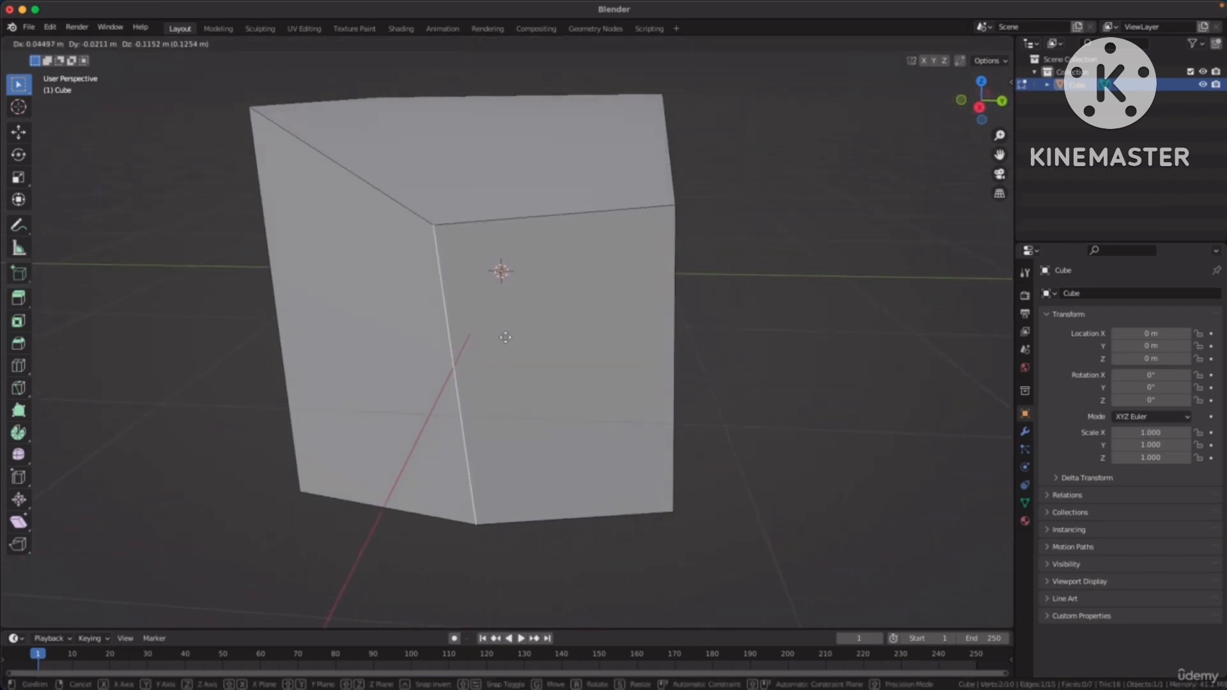
pyautogui.press('s')
pyautogui.click(696, 282)
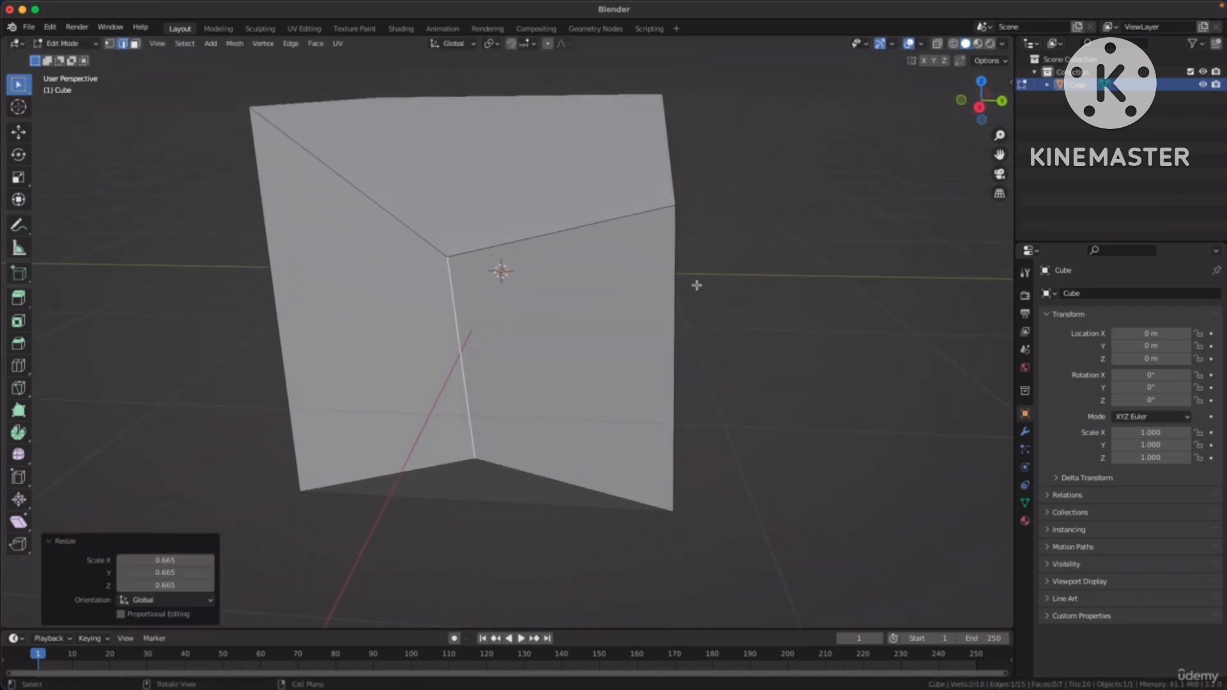
pyautogui.press('r')
pyautogui.click(702, 311)
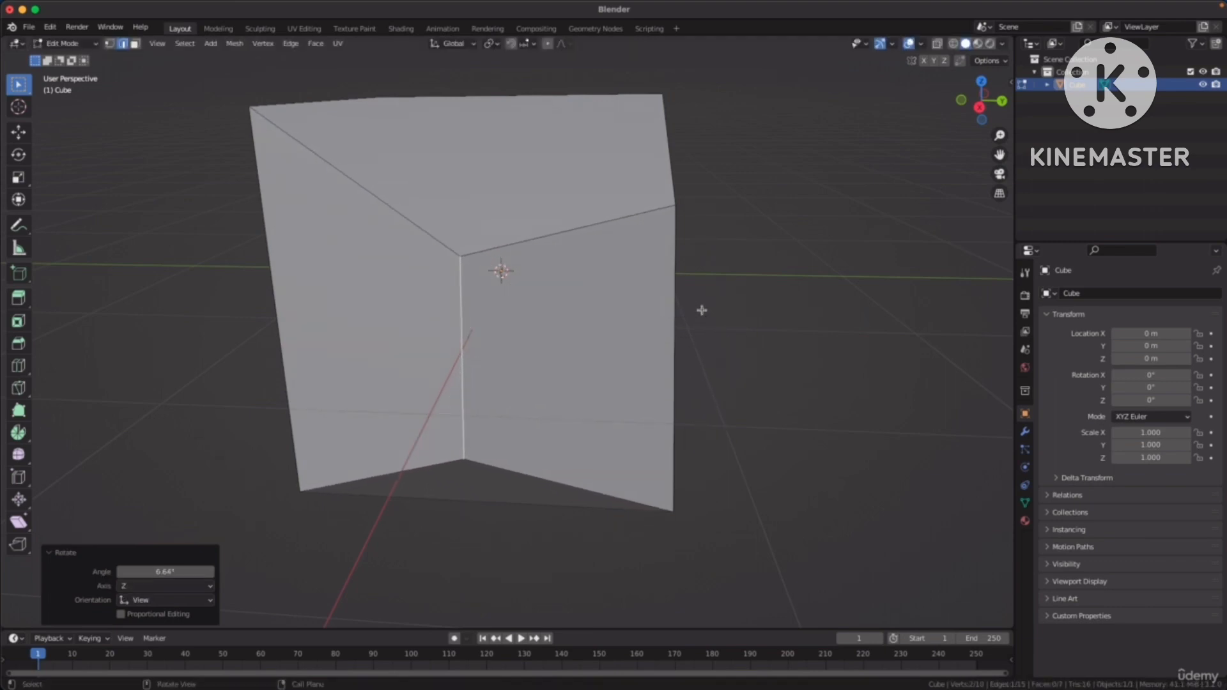
pyautogui.click(758, 315)
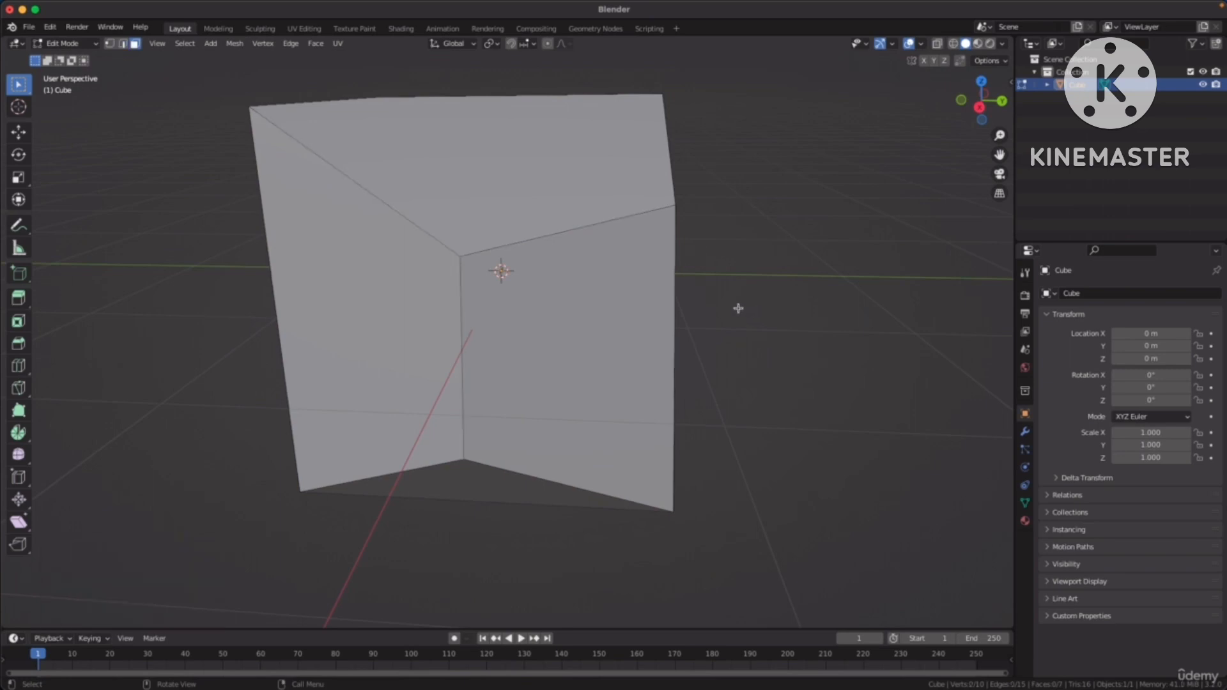
# Compare the two halves of the split front face by selecting them alternately in face selection
pyautogui.click(376, 312)
pyautogui.click(554, 320)
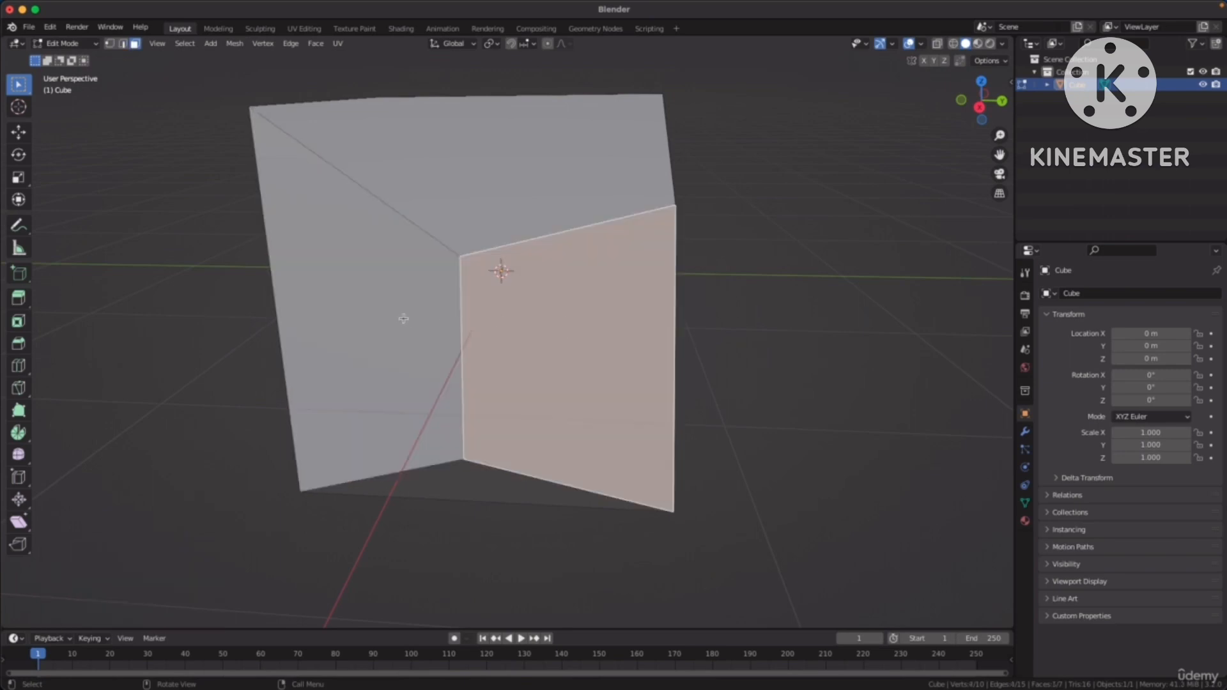
pyautogui.click(390, 321)
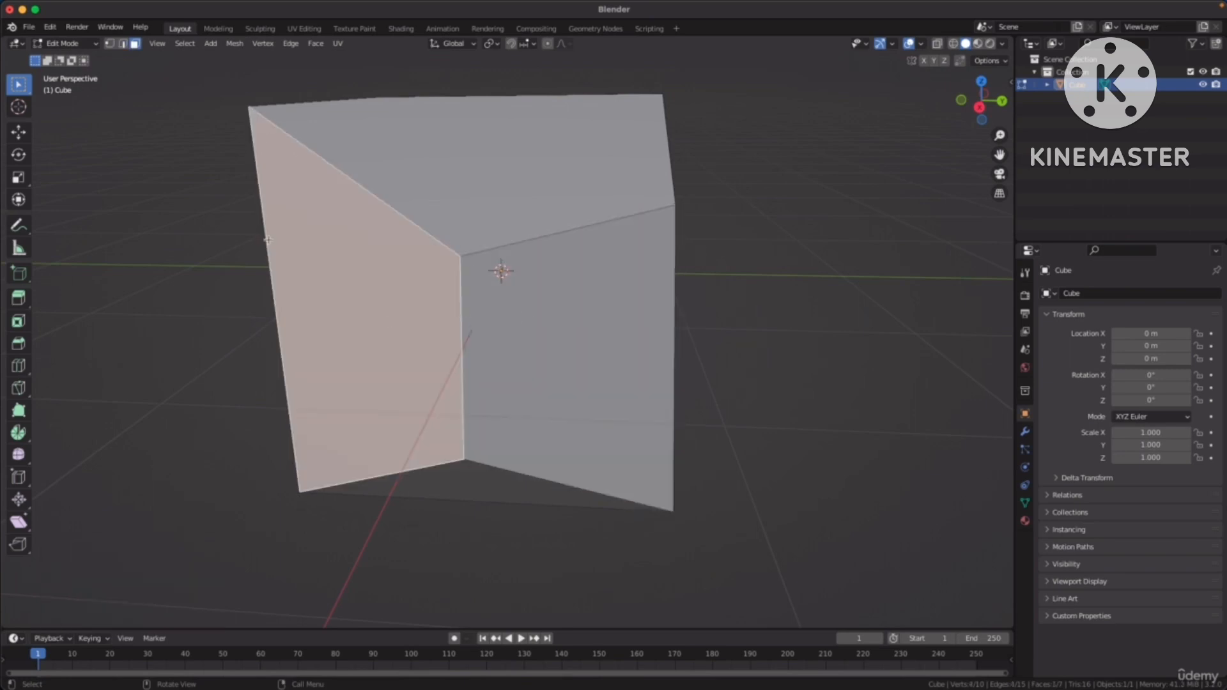
pyautogui.click(536, 296)
pyautogui.click(400, 329)
# Transform the split face's right half: scale to about 0.97, rotate about 0.7°, and move about 0.04, 0.20 and 0.02 m in X, Y, Z
pyautogui.moveTo(406, 321); pyautogui.dragTo(751, 315, button='middle')
pyautogui.press('s')
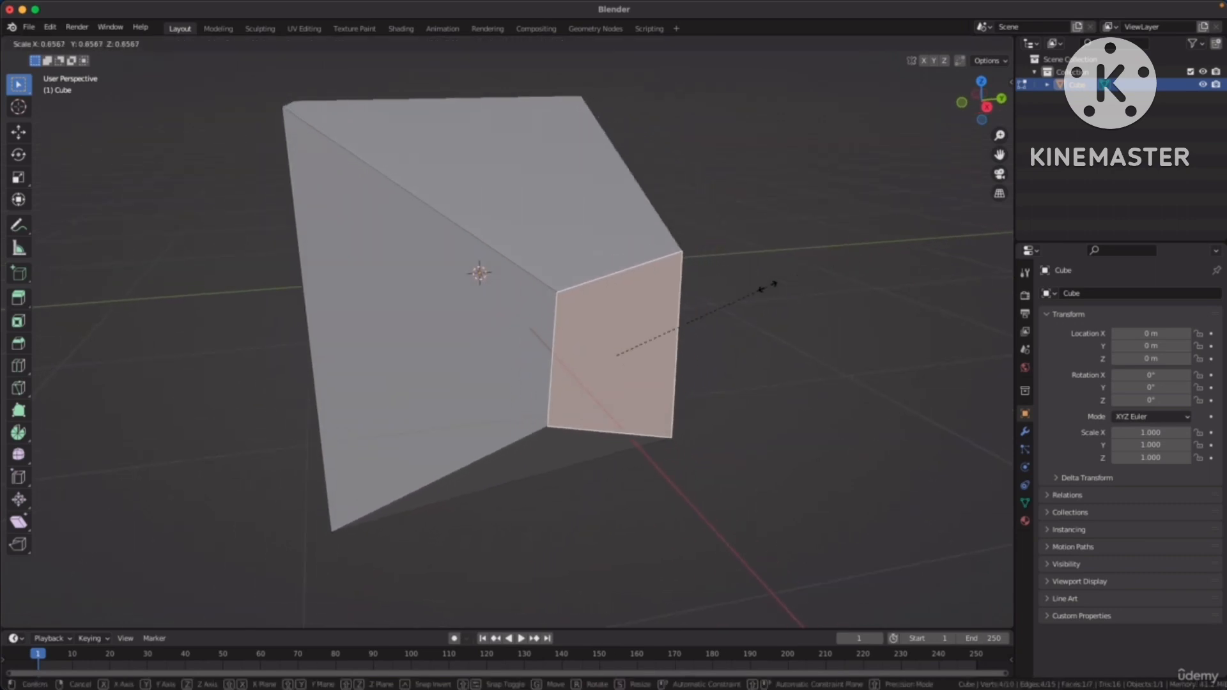
pyautogui.click(842, 267)
pyautogui.press('r')
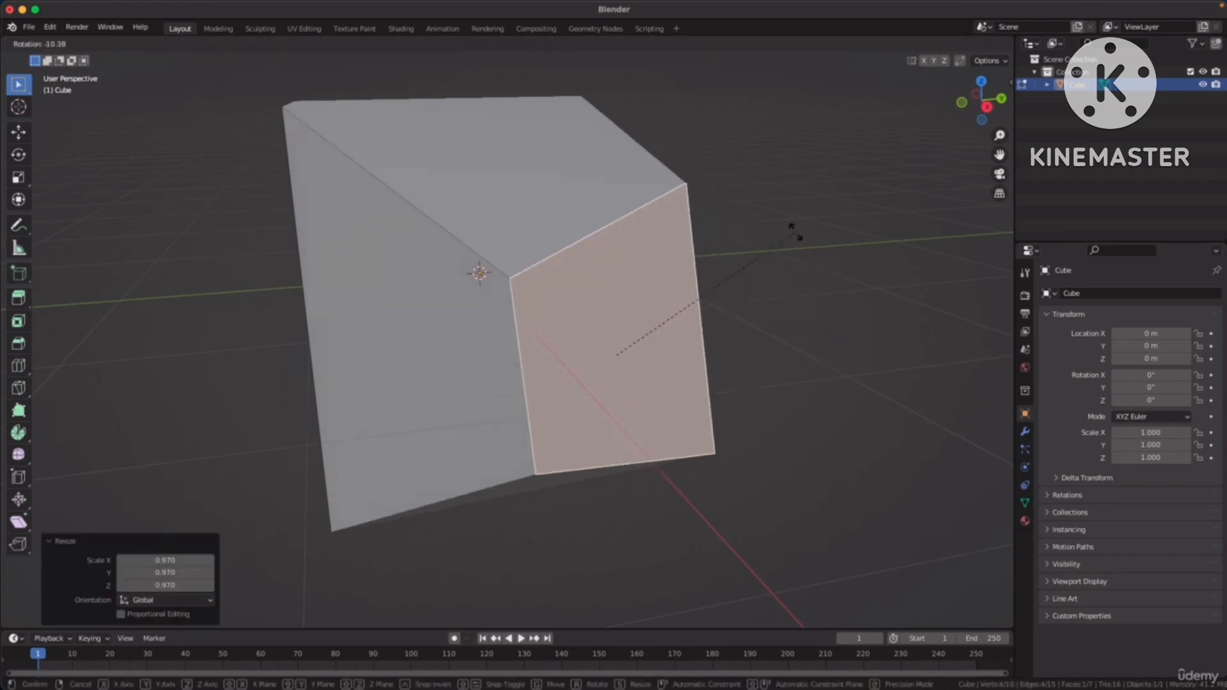
pyautogui.click(795, 232)
pyautogui.press('g')
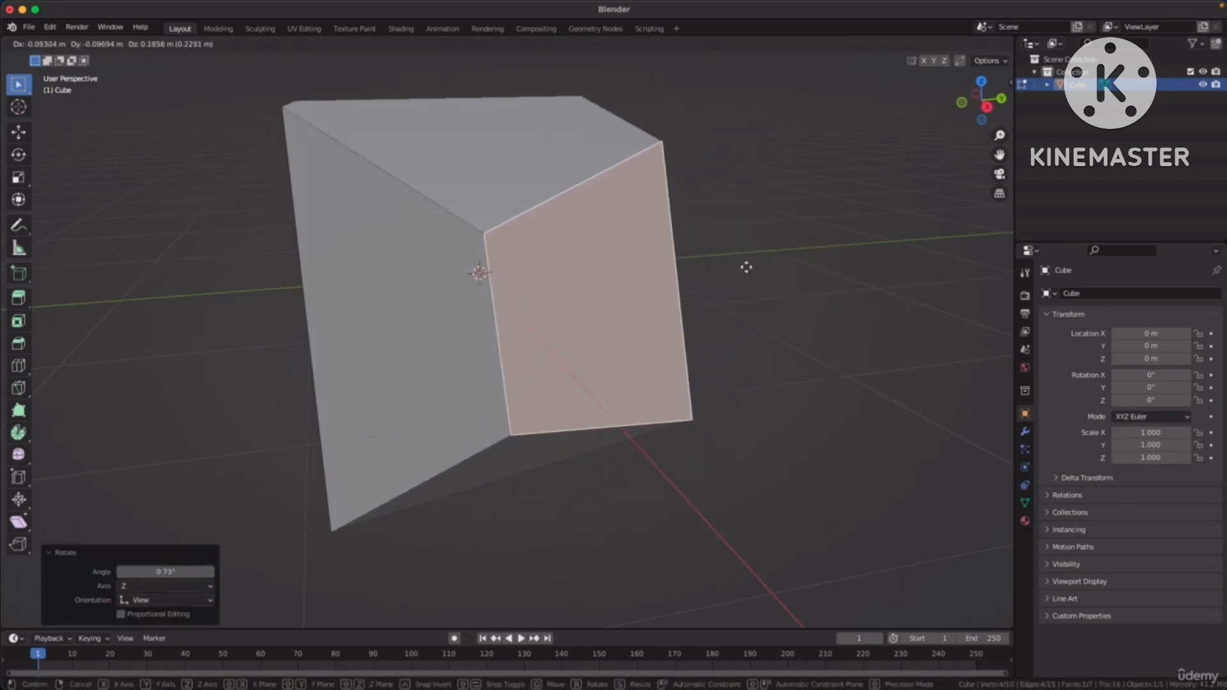
pyautogui.click(794, 317)
# Select the large flat face on the opposite side of the cube and subdivide it
pyautogui.moveTo(788, 315); pyautogui.dragTo(478, 249, button='middle')
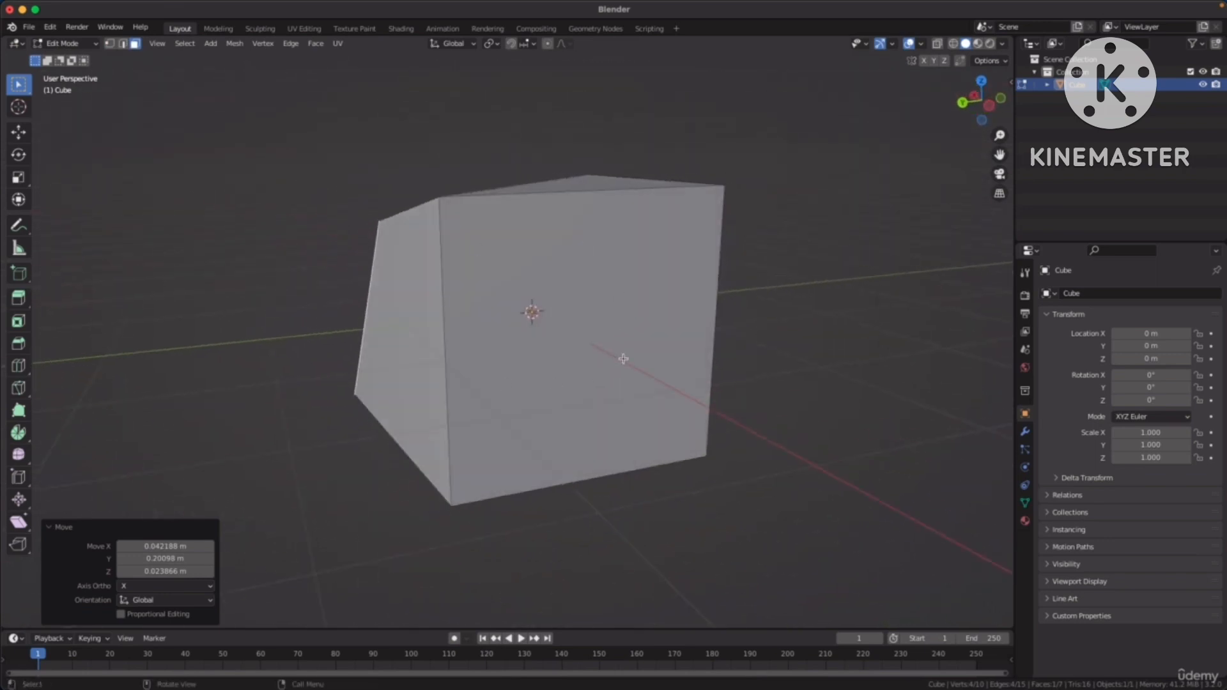
pyautogui.moveTo(577, 309); pyautogui.dragTo(554, 314, button='middle')
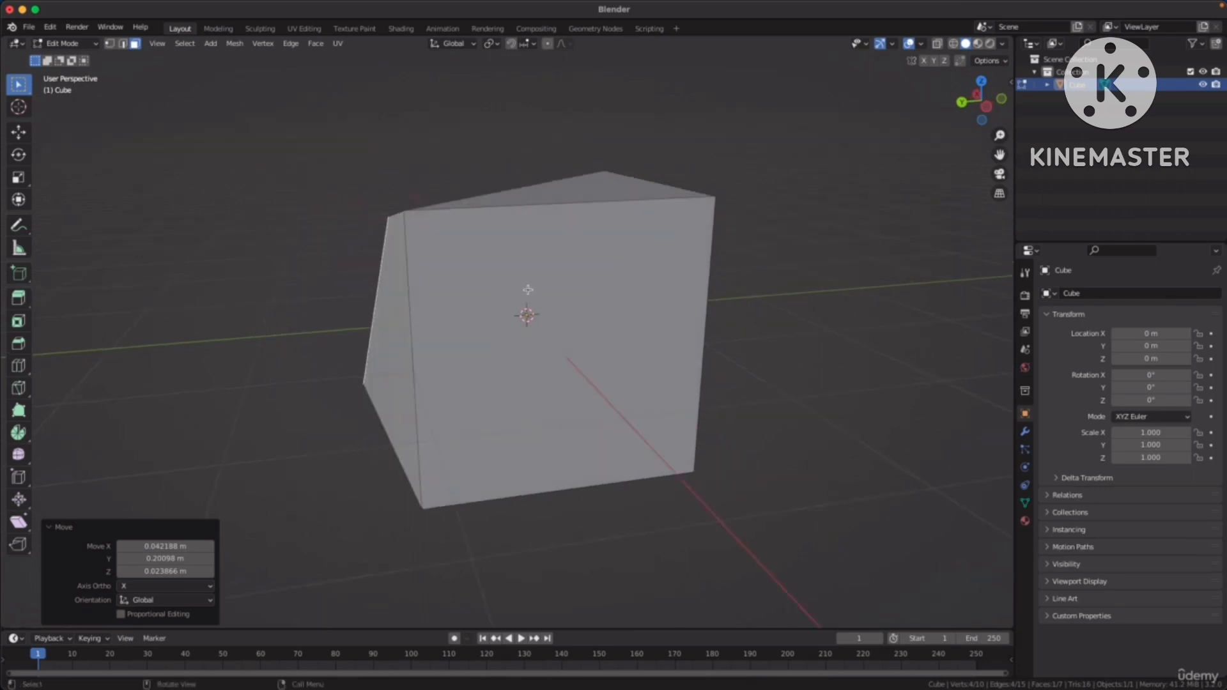
pyautogui.click(457, 263)
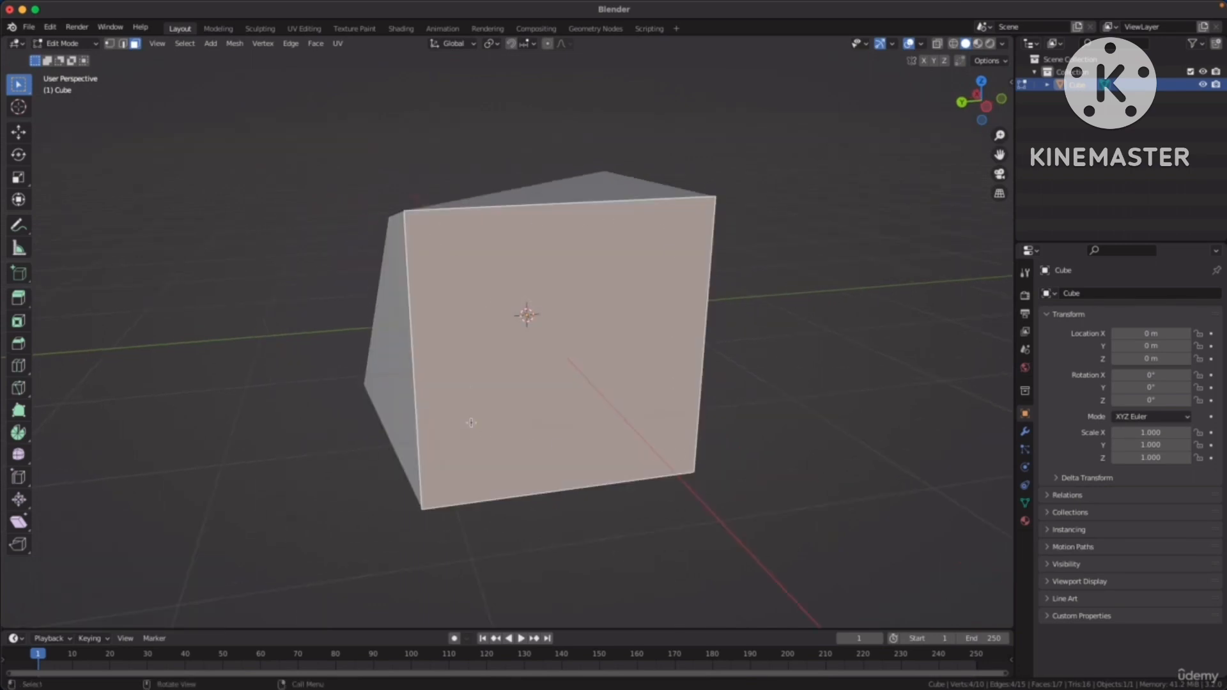
pyautogui.moveTo(609, 324); pyautogui.dragTo(653, 326, button='middle')
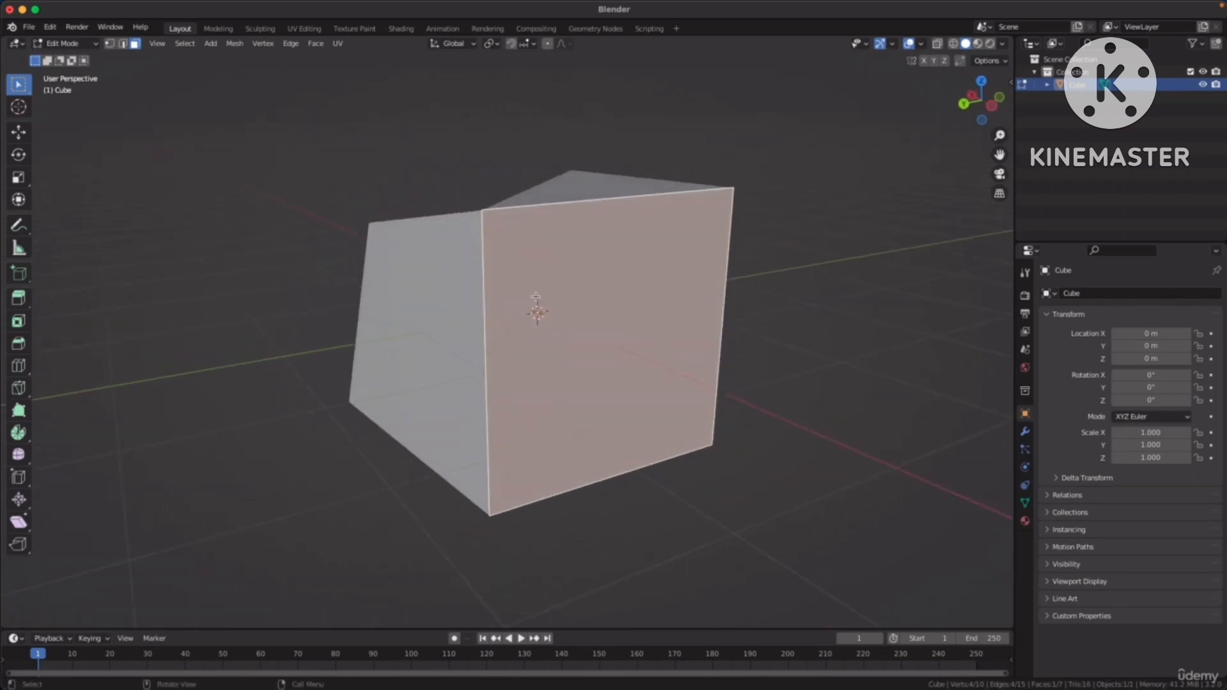
pyautogui.rightClick(618, 276)
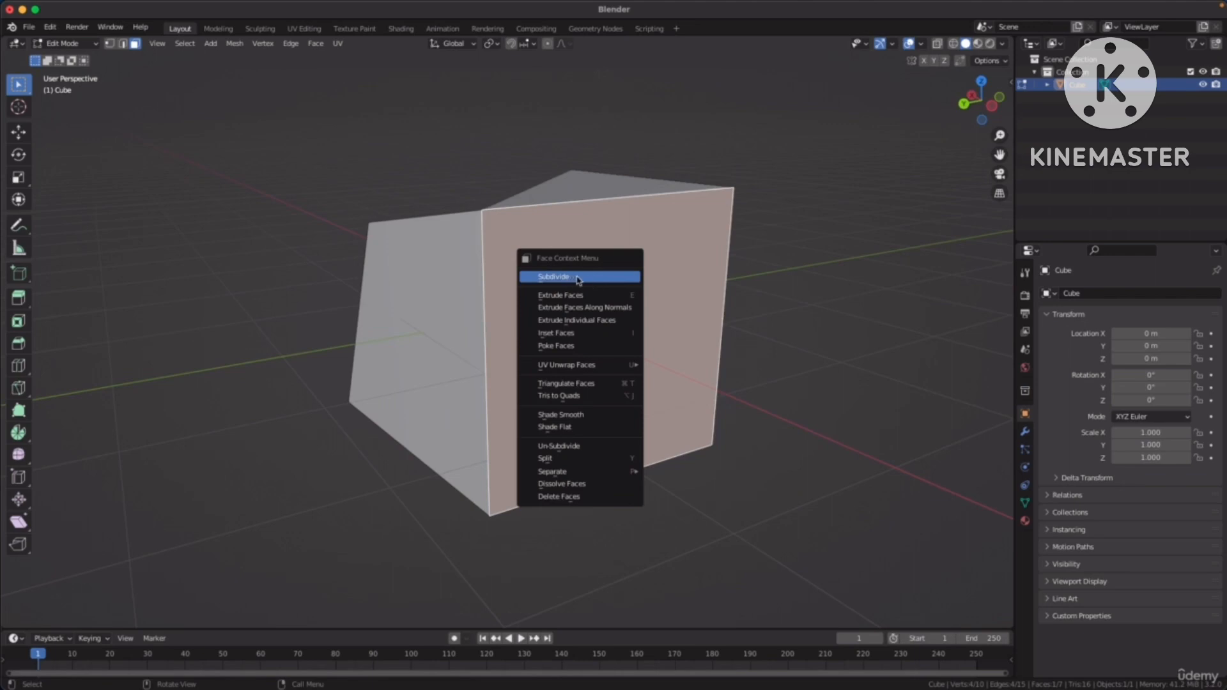
pyautogui.click(569, 279)
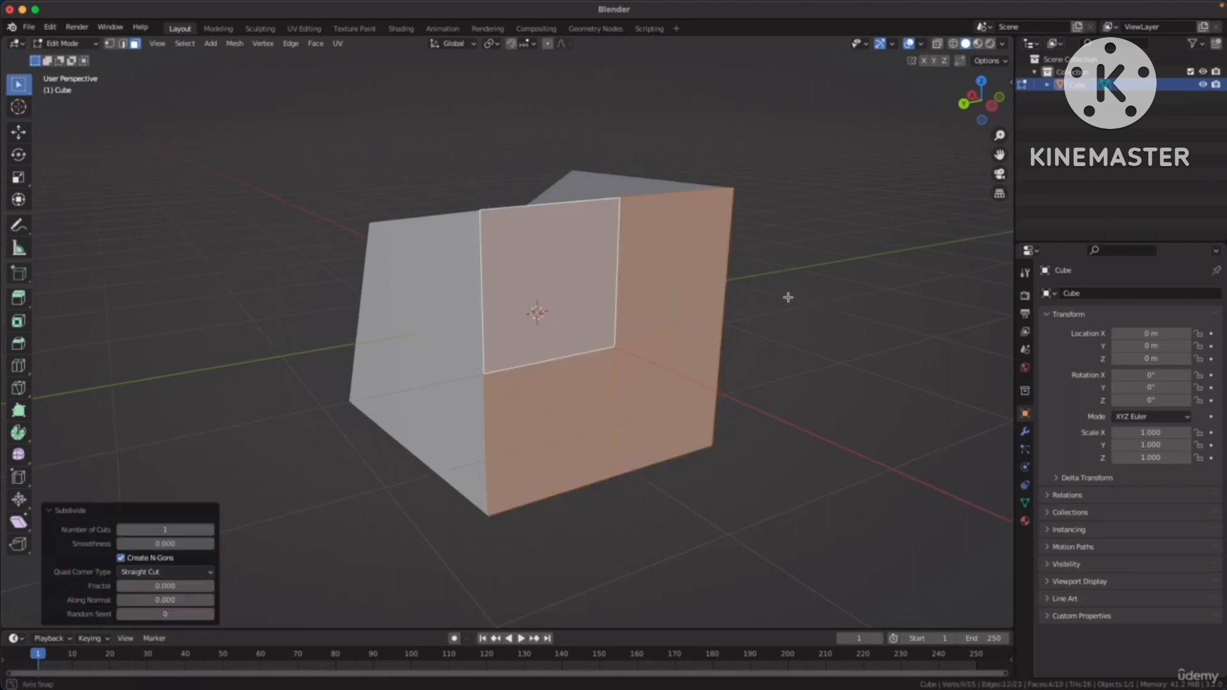
# Try 4 cuts for the flat face's subdivision, and return the number of cuts to 1
pyautogui.moveTo(789, 293); pyautogui.dragTo(767, 265, button='middle')
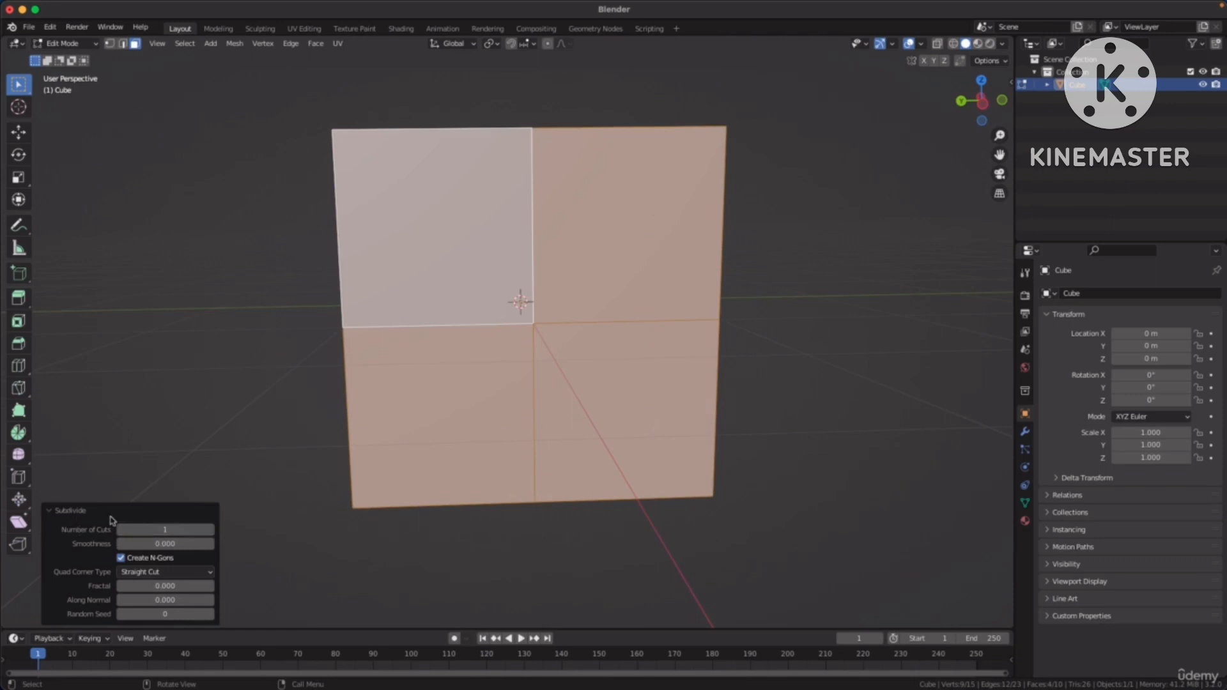
pyautogui.click(210, 531)
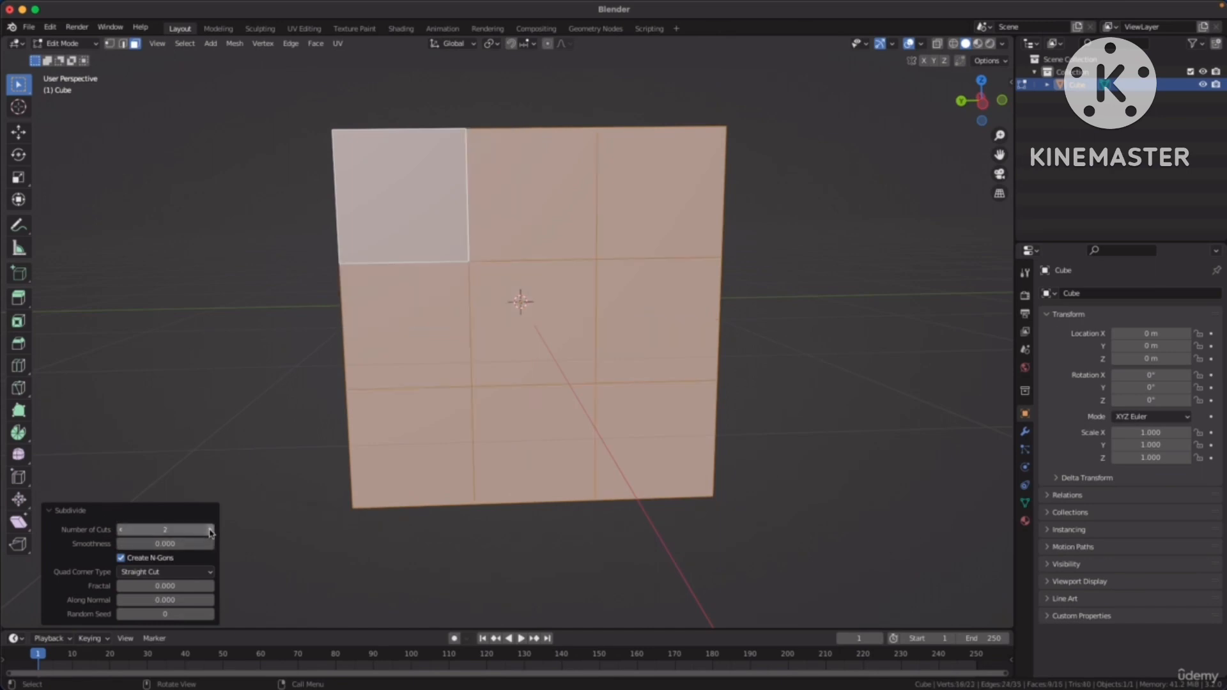
pyautogui.click(211, 531)
pyautogui.click(210, 530)
pyautogui.moveTo(630, 397); pyautogui.dragTo(618, 356, button='middle')
pyautogui.moveTo(590, 167); pyautogui.dragTo(534, 330, button='middle')
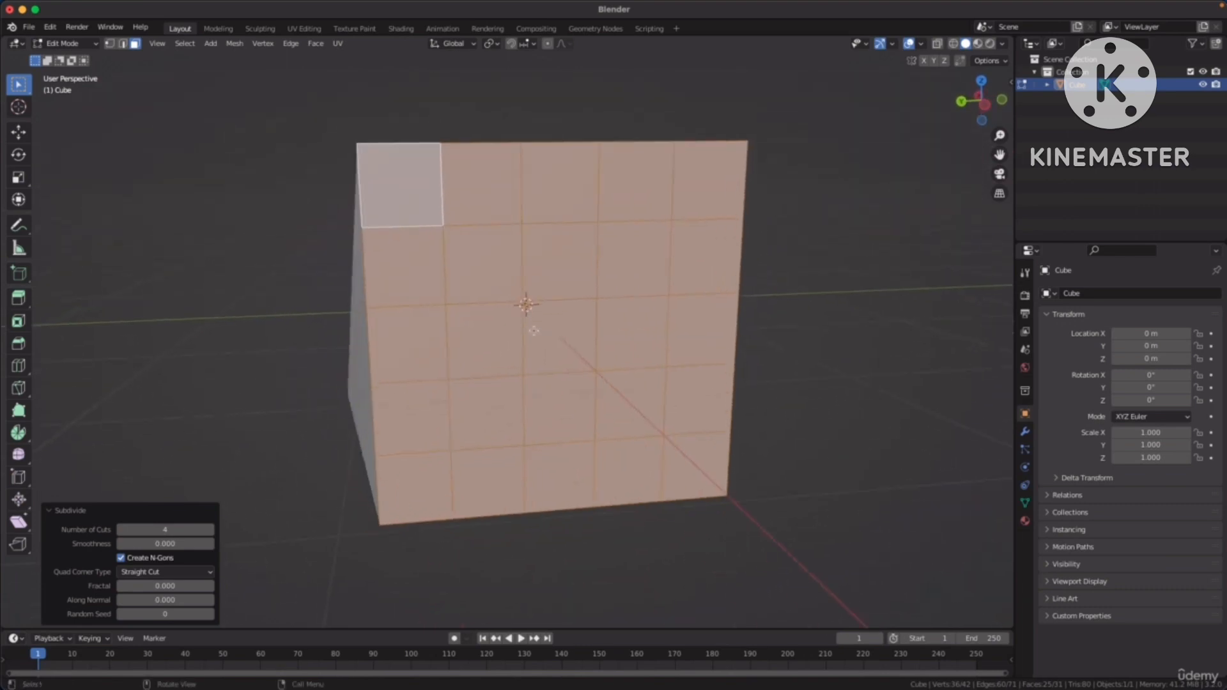
pyautogui.click(120, 531)
pyautogui.click(120, 531)
pyautogui.click(119, 531)
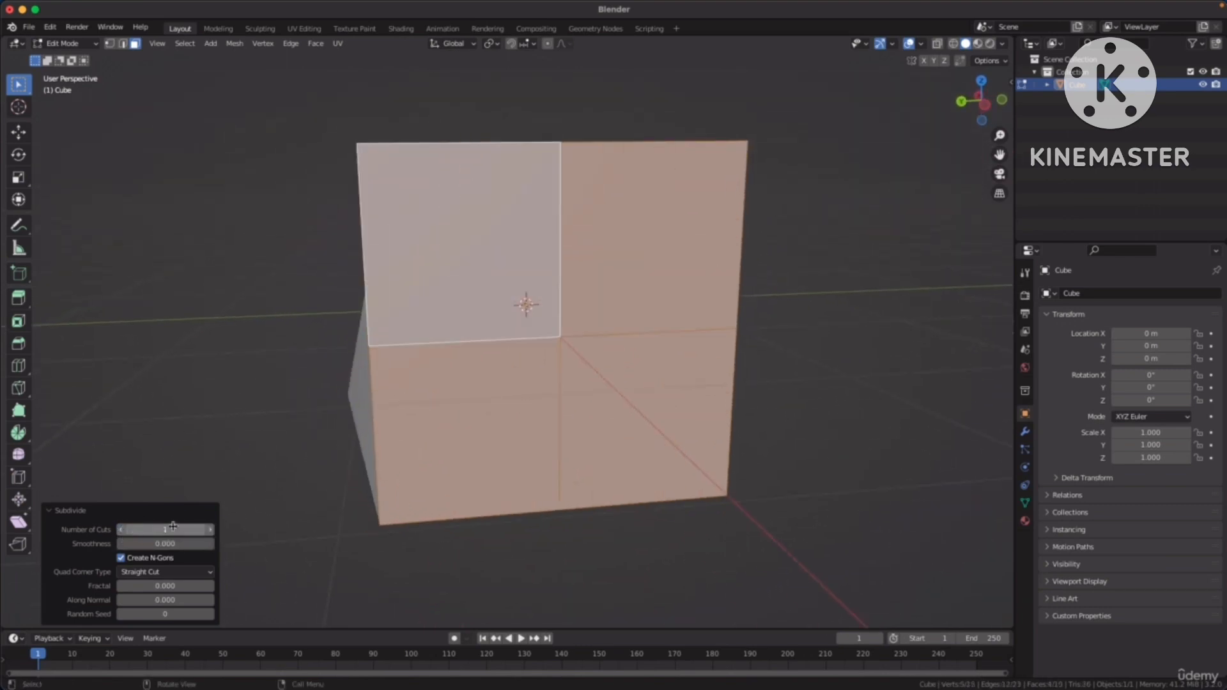
# Clear the selection and examine the quarter faces of the subdivided side by selecting them one after another
pyautogui.click(810, 256)
pyautogui.moveTo(822, 271); pyautogui.dragTo(789, 278, button='middle')
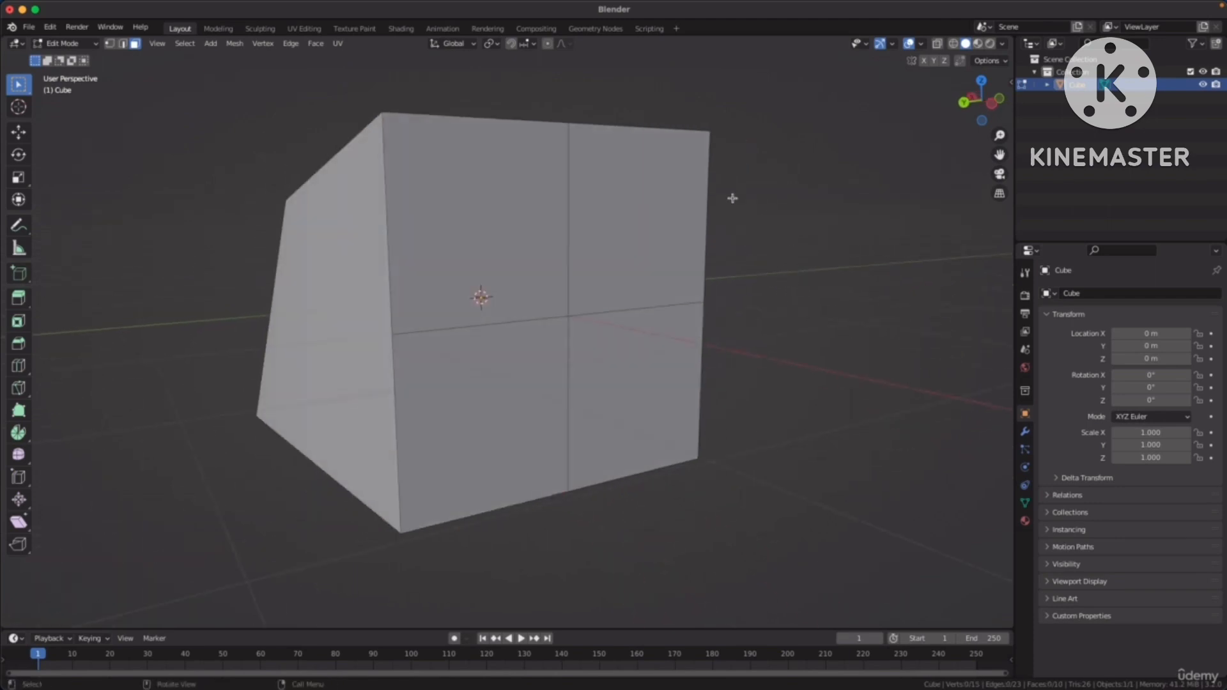
pyautogui.click(507, 231)
pyautogui.click(636, 230)
pyautogui.click(641, 374)
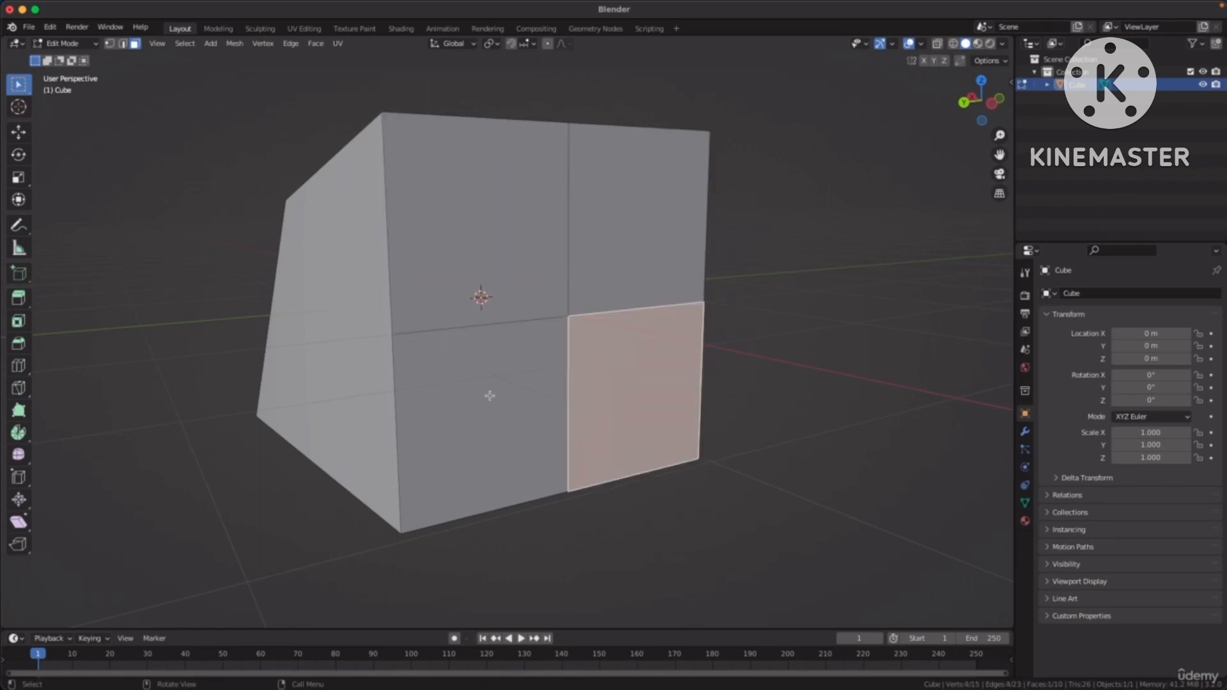
# Scale down the lower-left quarter face and rotate the upper-right quarter face of the subdivided side
pyautogui.click(495, 395)
pyautogui.press('s')
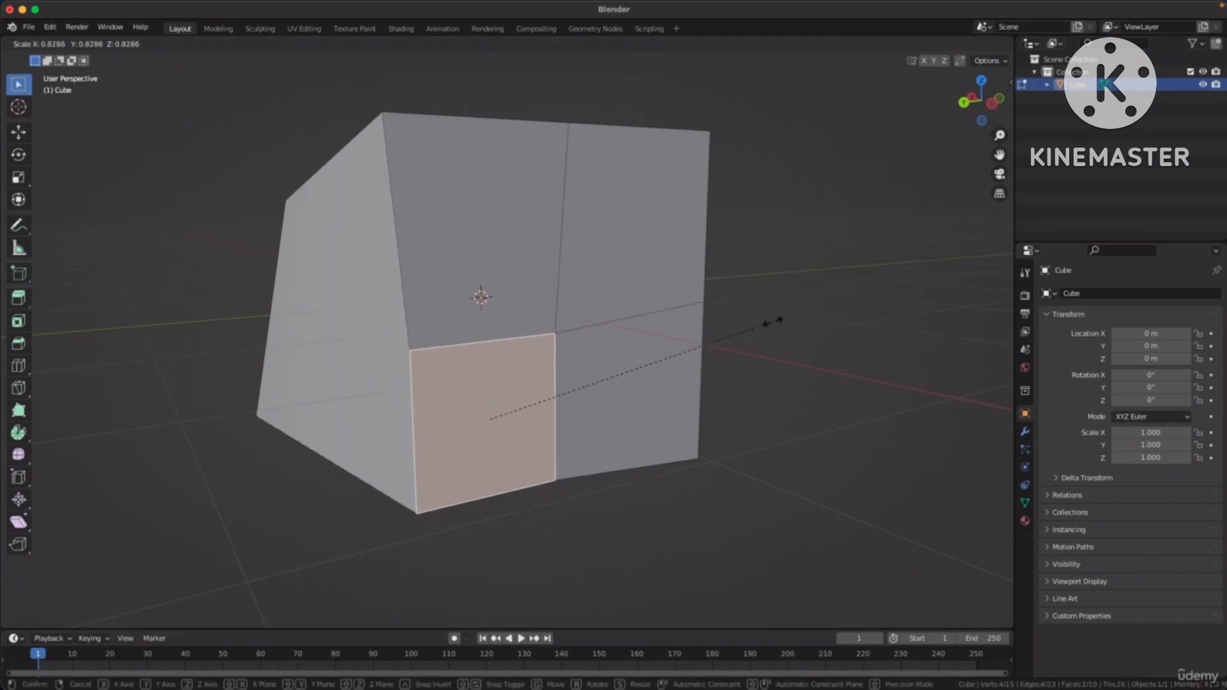
pyautogui.click(659, 252)
pyautogui.click(659, 252)
pyautogui.press('r')
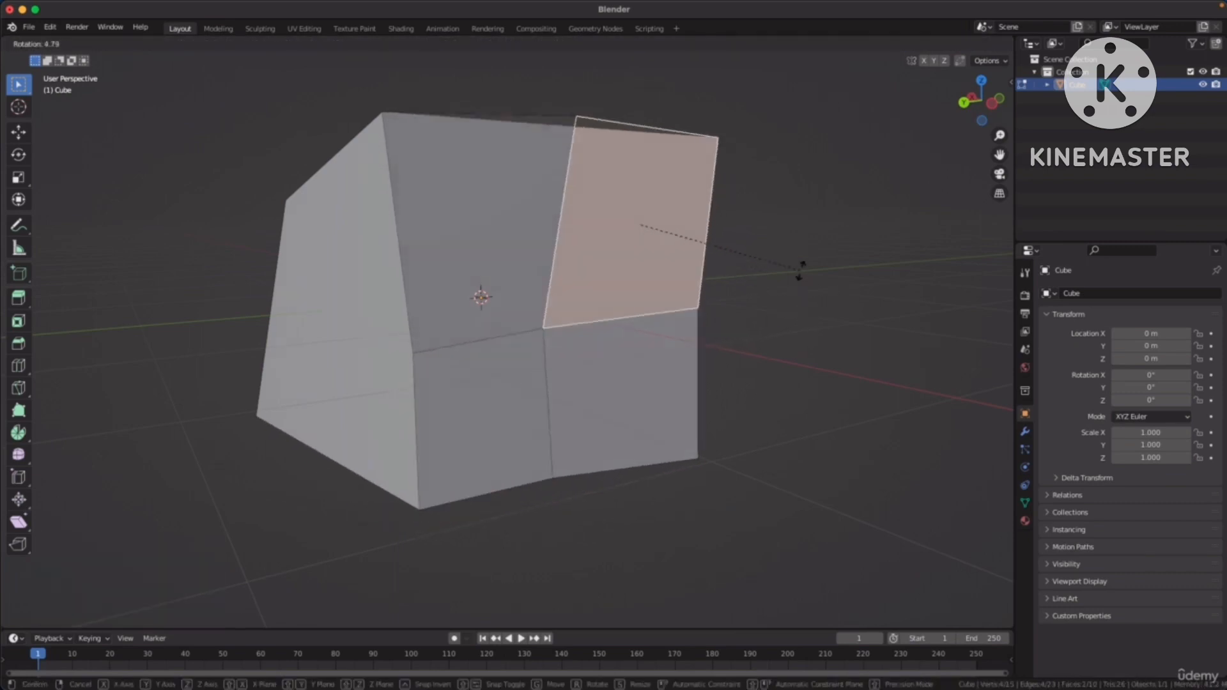
pyautogui.click(787, 241)
# Select the subdivided side's lower-right quarter face and move it freely to a new position
pyautogui.click(676, 370)
pyautogui.press('g')
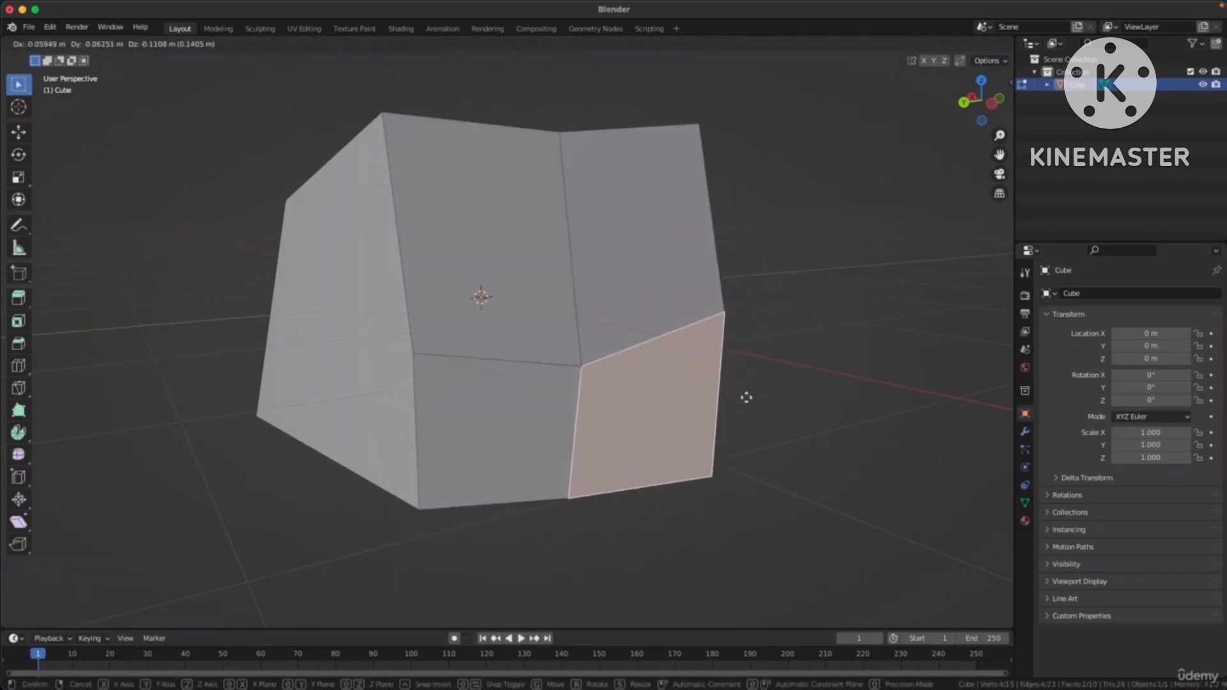
pyautogui.click(759, 400)
# Subdivide the upper-right quarter face with 3 cuts and clear the selection
pyautogui.moveTo(759, 400)
pyautogui.mouseDown(button='middle')
pyautogui.moveTo(674, 404)
pyautogui.moveTo(658, 441)
pyautogui.moveTo(773, 411)
pyautogui.moveTo(682, 392)
pyautogui.moveTo(638, 341)
pyautogui.moveTo(529, 351)
pyautogui.moveTo(578, 326)
pyautogui.moveTo(425, 257)
pyautogui.moveTo(493, 274)
pyautogui.moveTo(452, 272)
pyautogui.mouseUp(button='middle')
pyautogui.click(469, 263)
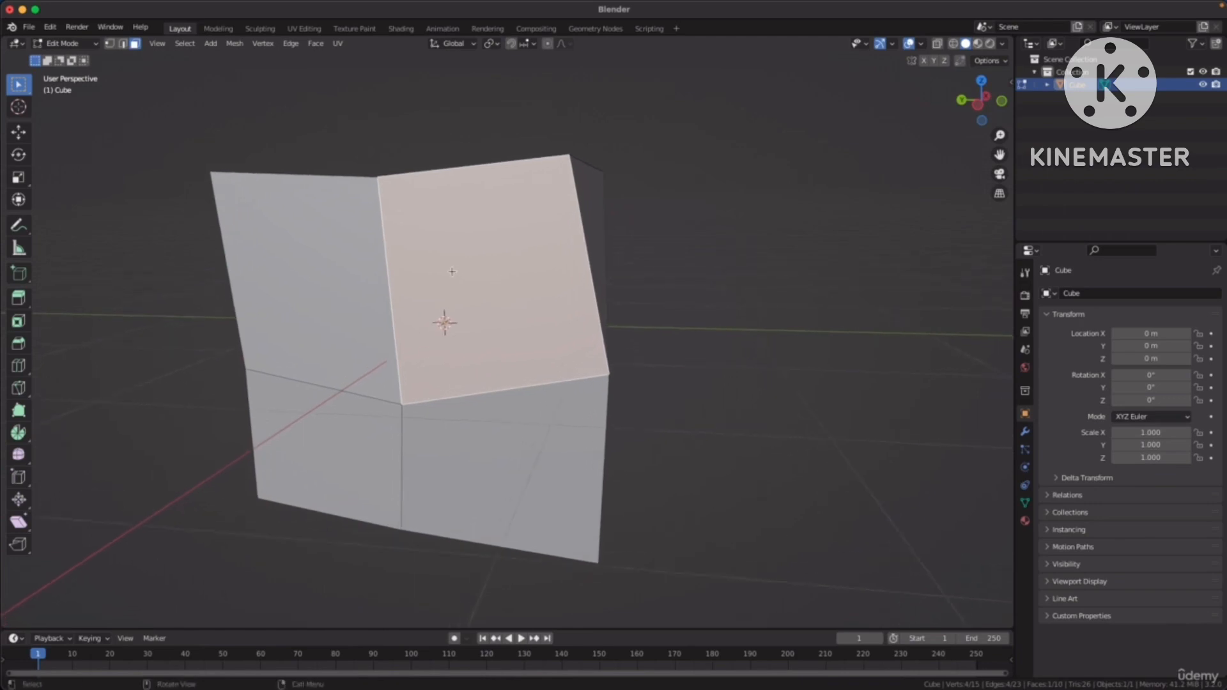
pyautogui.rightClick(487, 245)
pyautogui.click(422, 245)
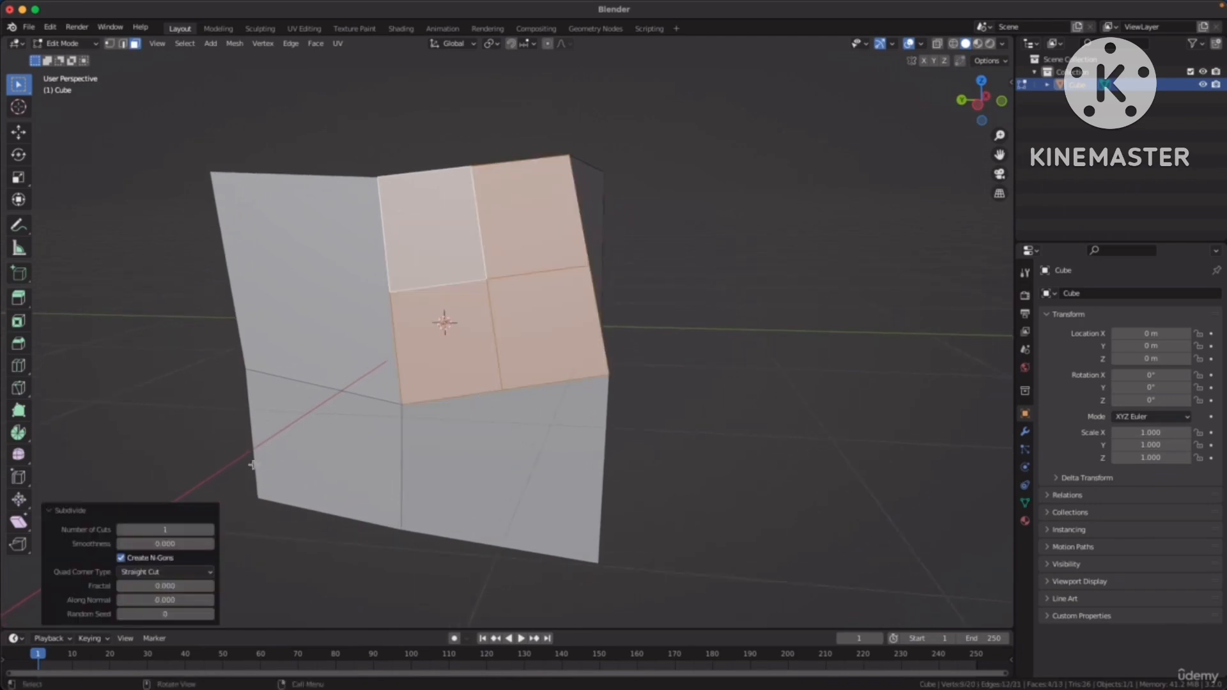
pyautogui.click(211, 530)
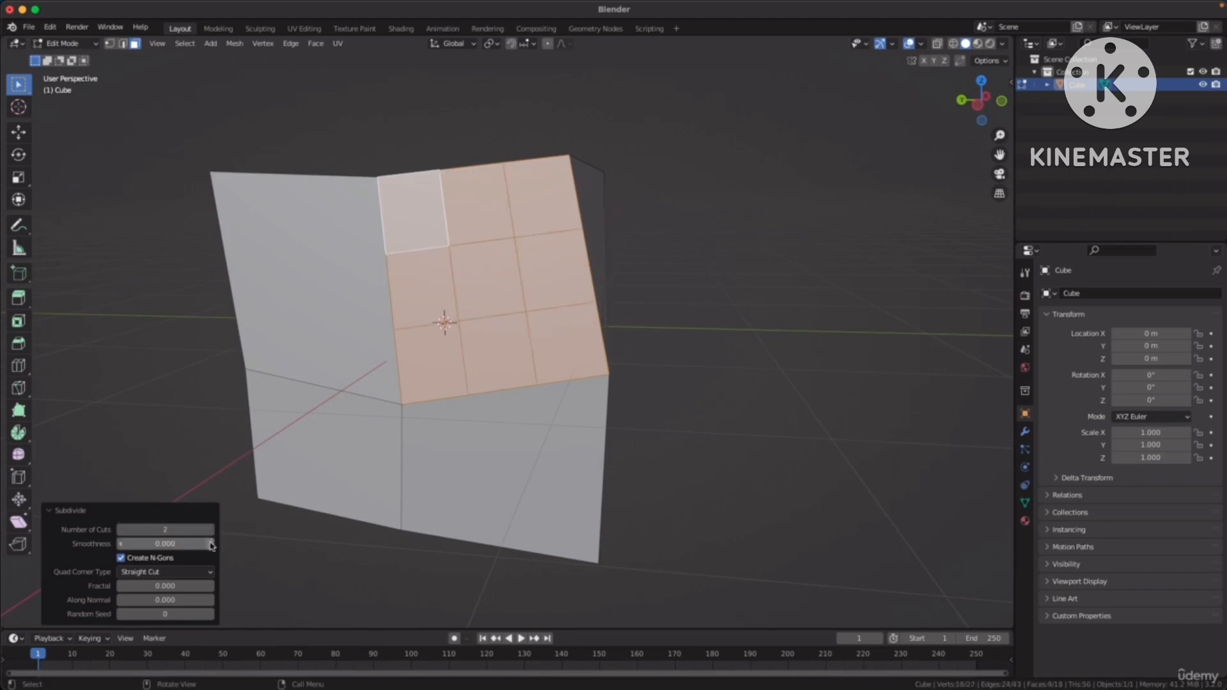
pyautogui.click(211, 530)
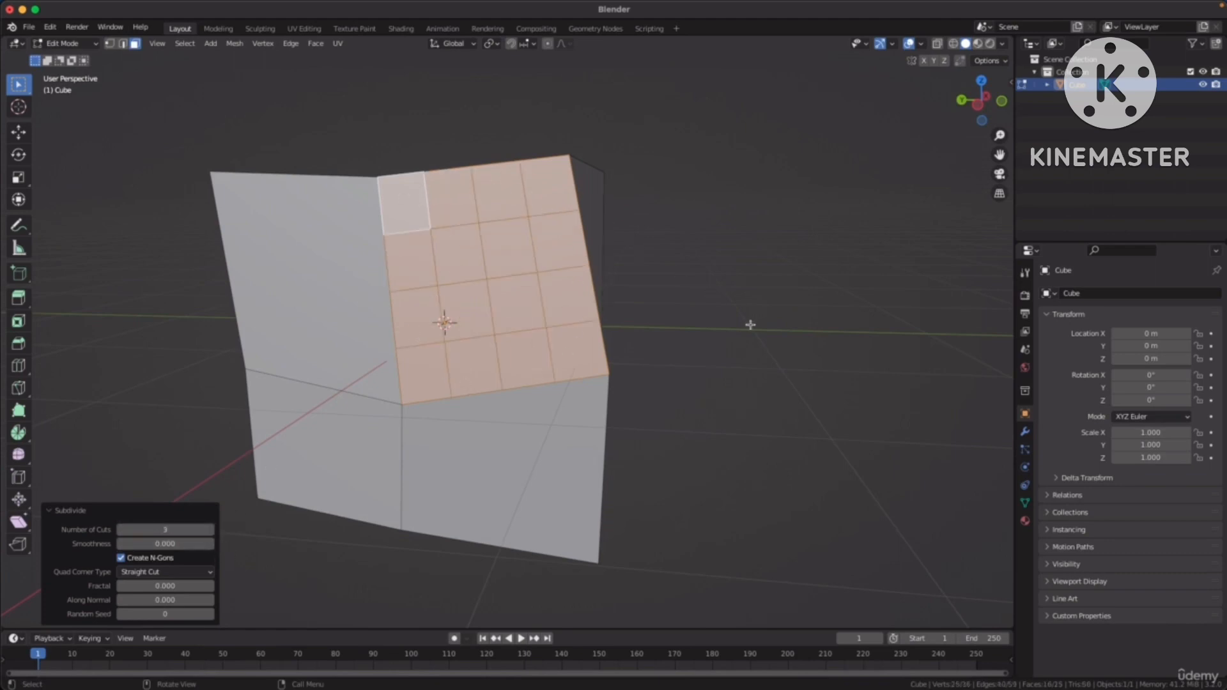
pyautogui.click(716, 323)
# Move the small face in the grid's second row and second column about -0.07, 0.07 and -0.04 m in X, Y, Z
pyautogui.moveTo(639, 307); pyautogui.dragTo(568, 335, button='middle')
pyautogui.click(469, 266)
pyautogui.press('g')
pyautogui.click(534, 332)
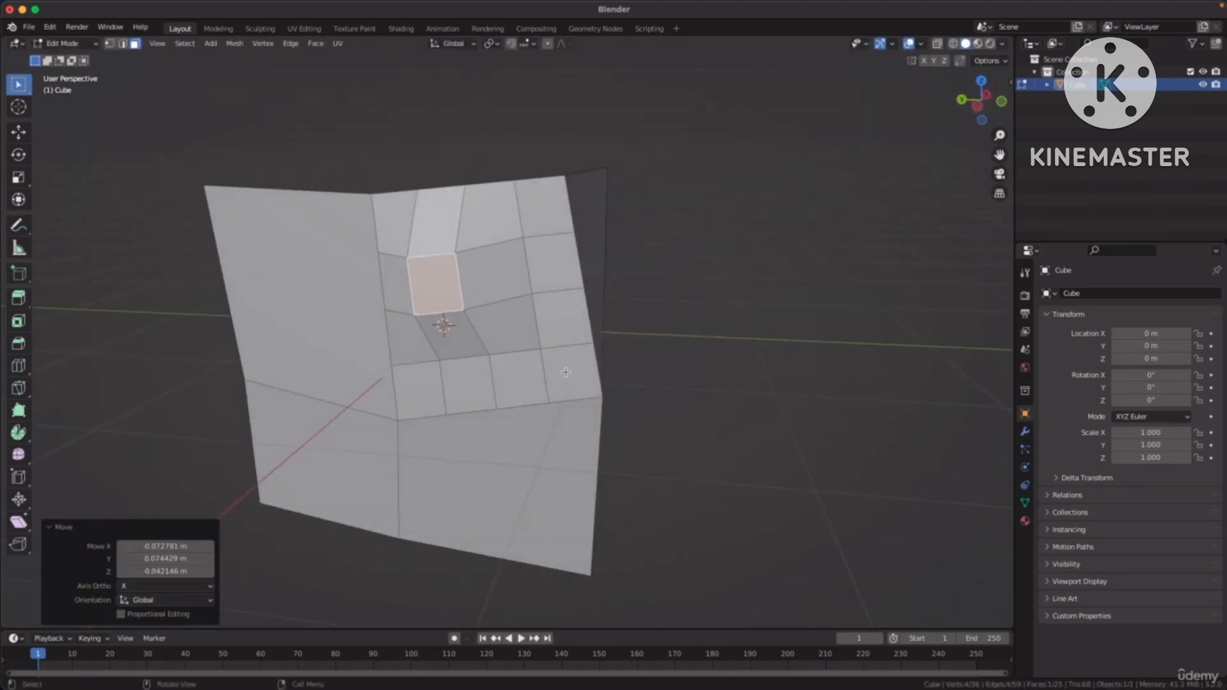
# Scale the small face in the grid's bottom row and third column to about 0.67, and switch to vertex selection
pyautogui.click(517, 377)
pyautogui.press('s')
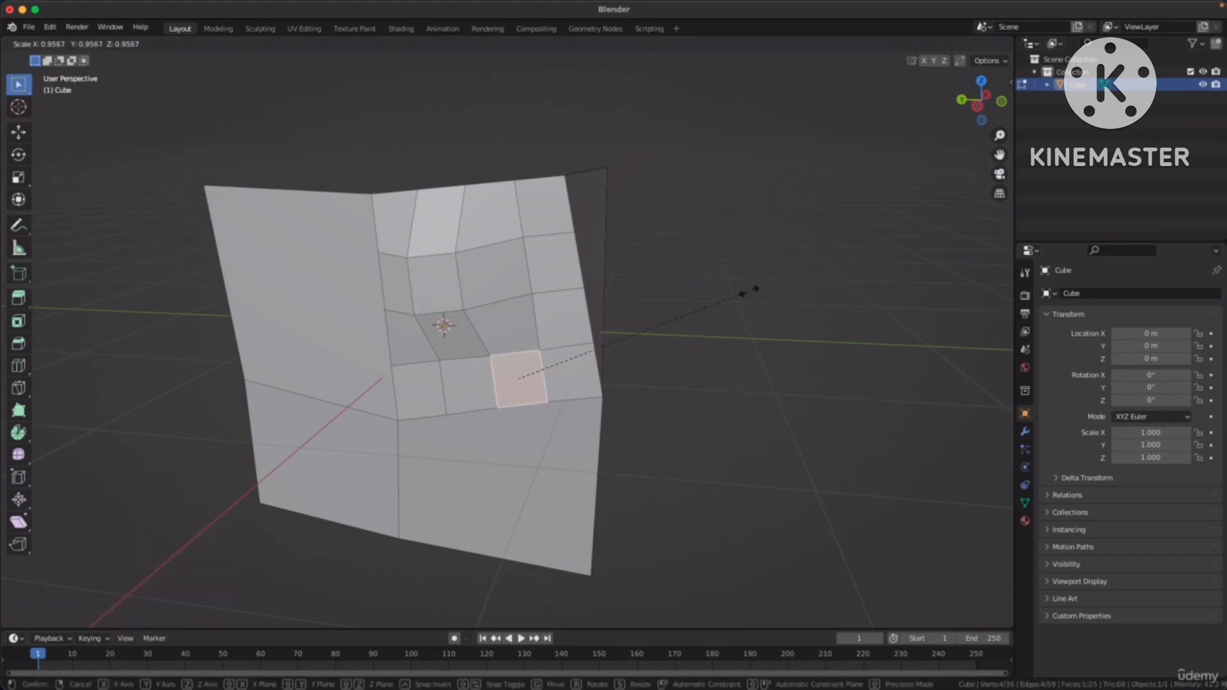
pyautogui.click(682, 323)
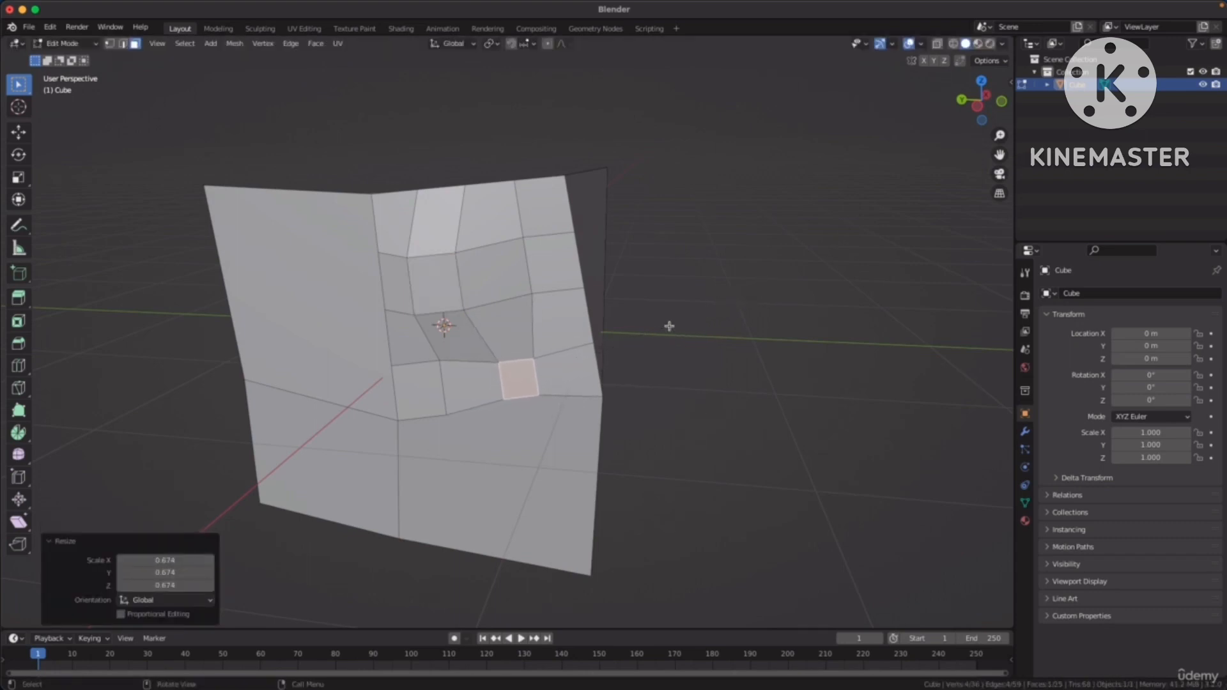
pyautogui.press('1')
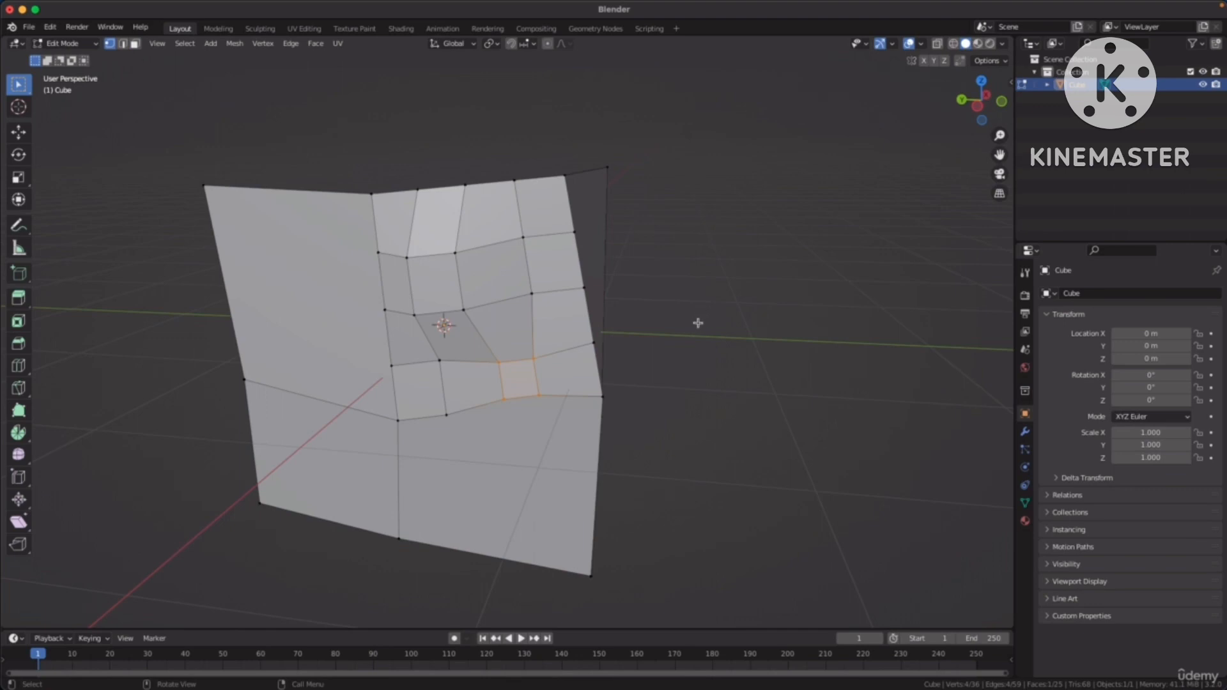
pyautogui.scroll(2, 630, 292)
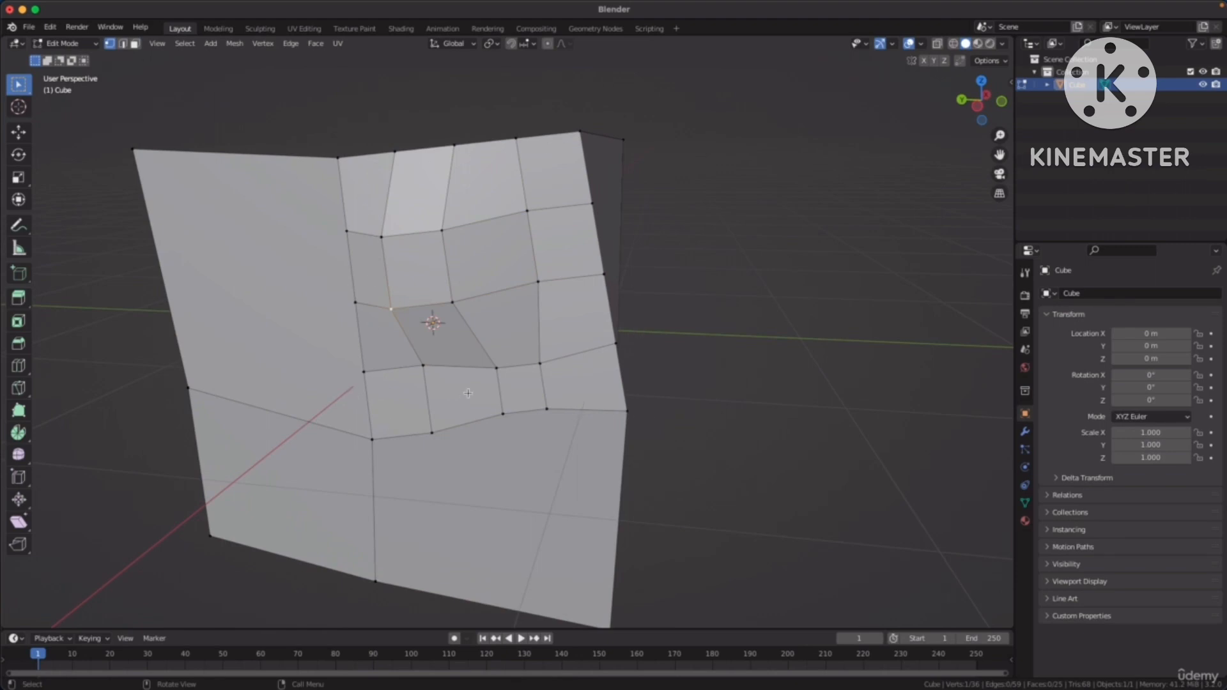
# Subdivide the upper edge of the adjacent undivided side with 4 cuts and clear the selection
pyautogui.moveTo(488, 243); pyautogui.dragTo(467, 312, button='middle')
pyautogui.scroll(3, 466, 312)
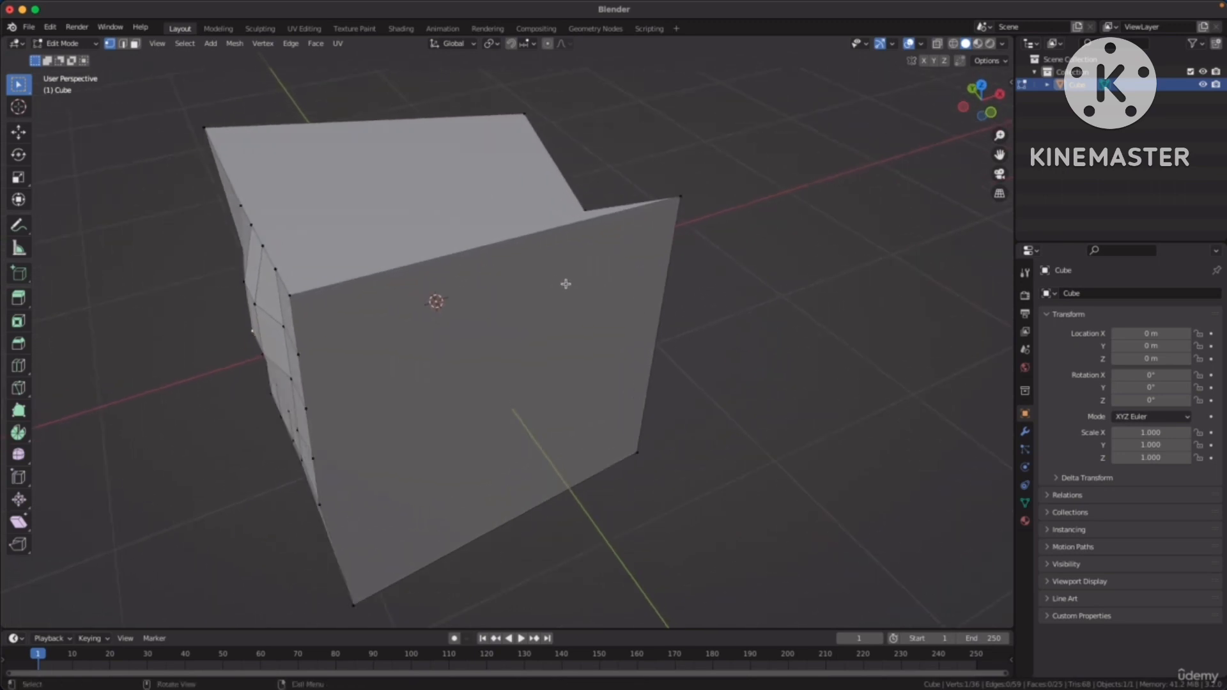
pyautogui.moveTo(510, 283); pyautogui.dragTo(544, 277, button='middle')
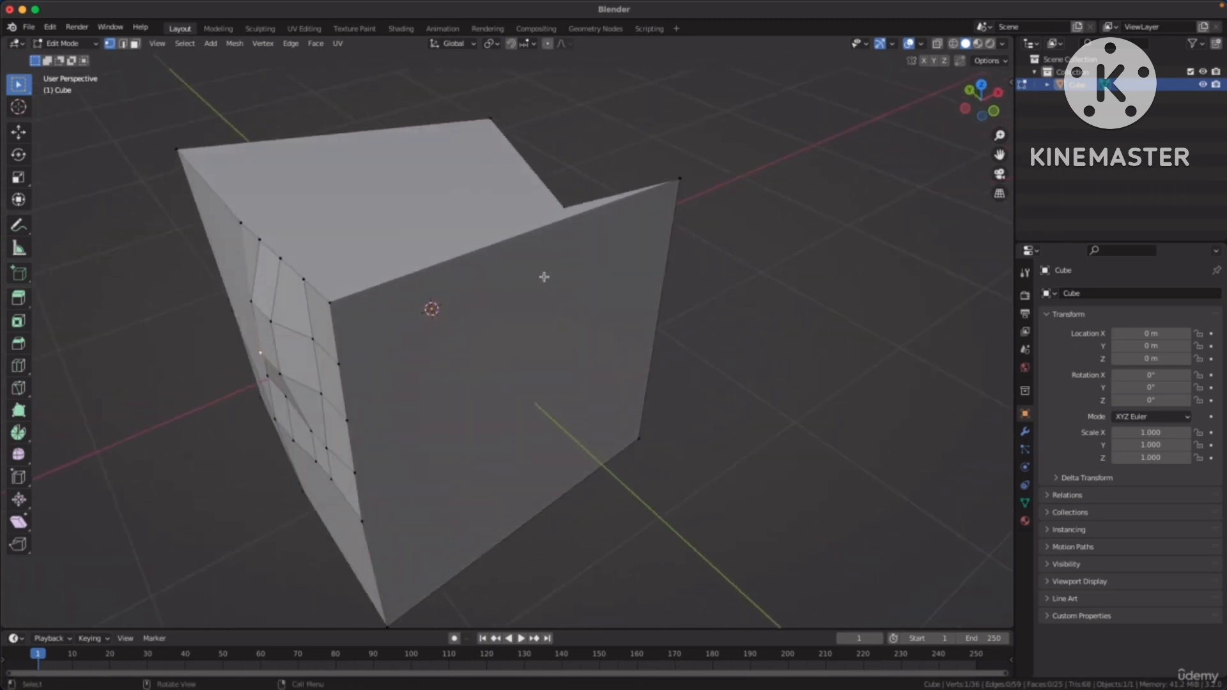
pyautogui.press('2')
pyautogui.moveTo(411, 293); pyautogui.dragTo(336, 315, button='middle')
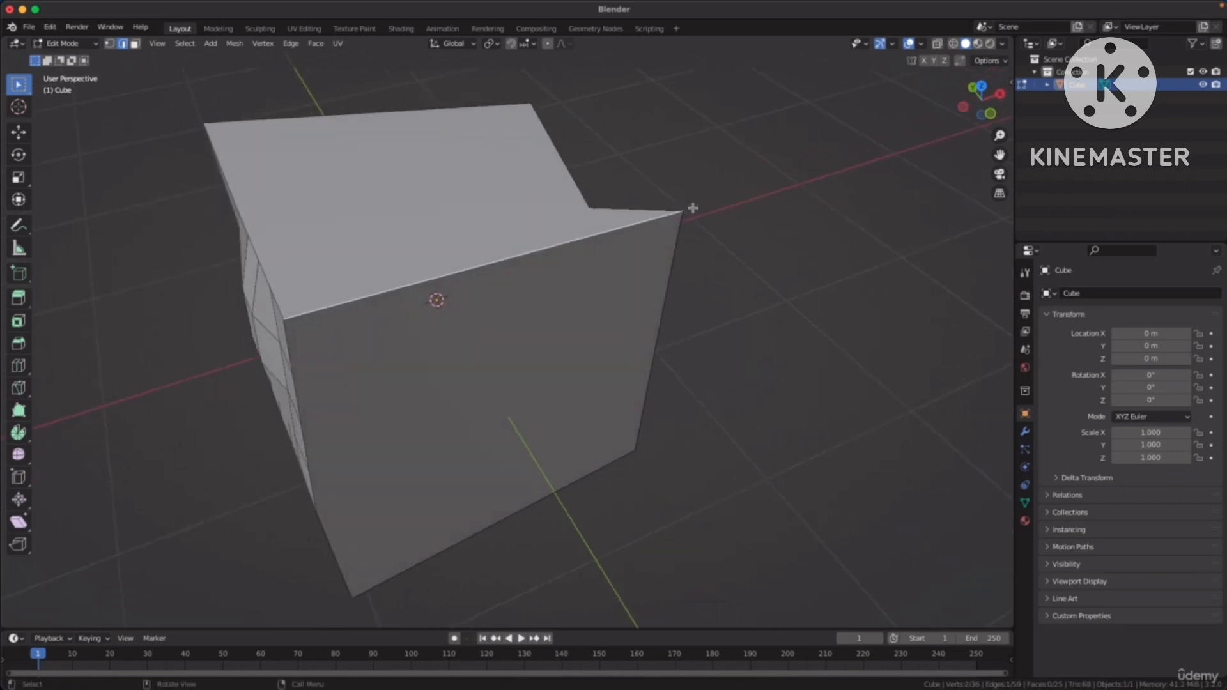
pyautogui.moveTo(597, 279); pyautogui.dragTo(587, 258, button='middle')
pyautogui.rightClick(476, 227)
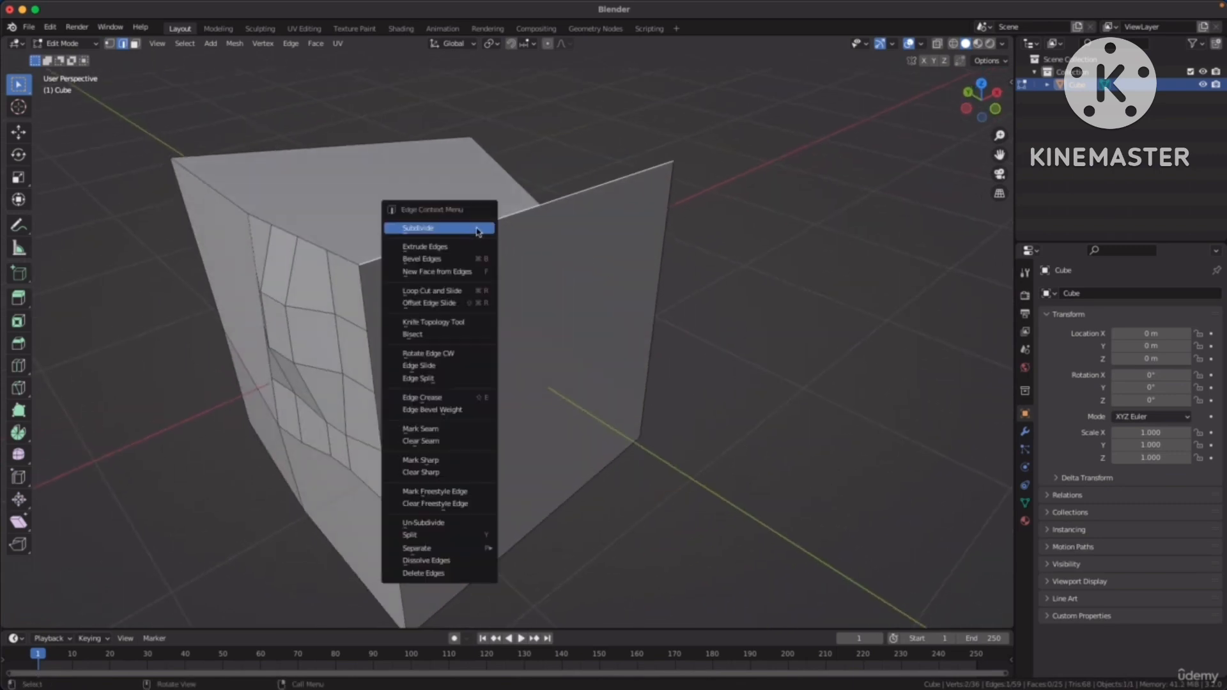
pyautogui.click(423, 230)
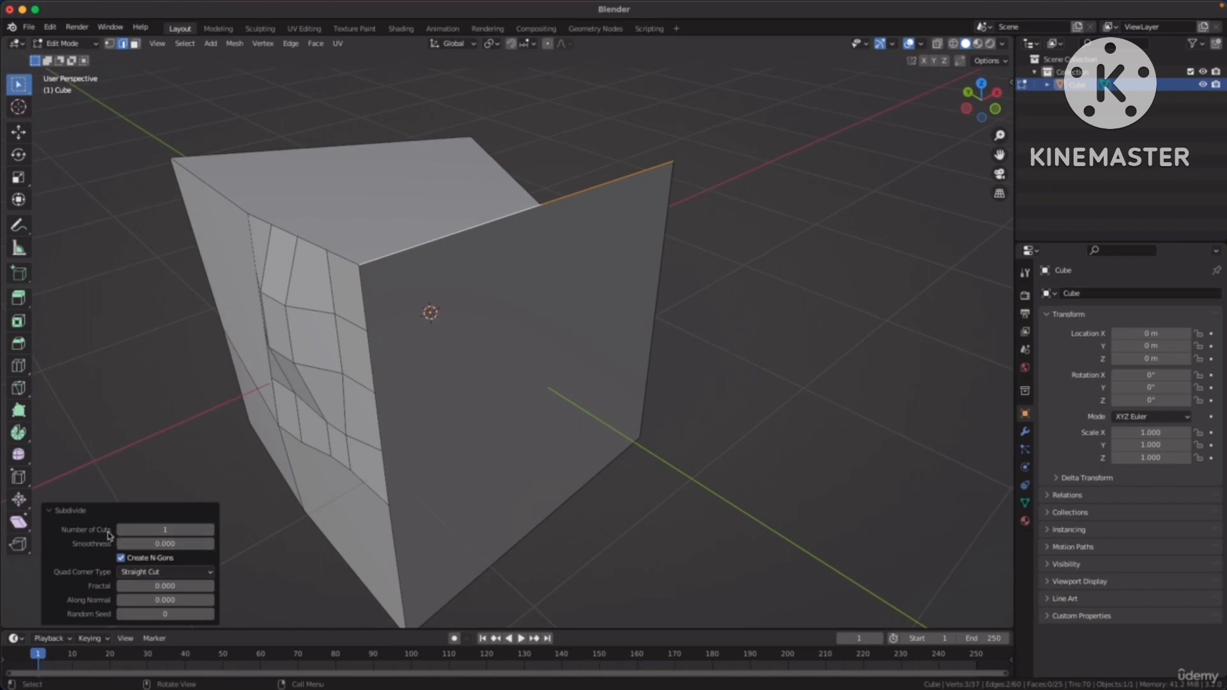
pyautogui.click(211, 531)
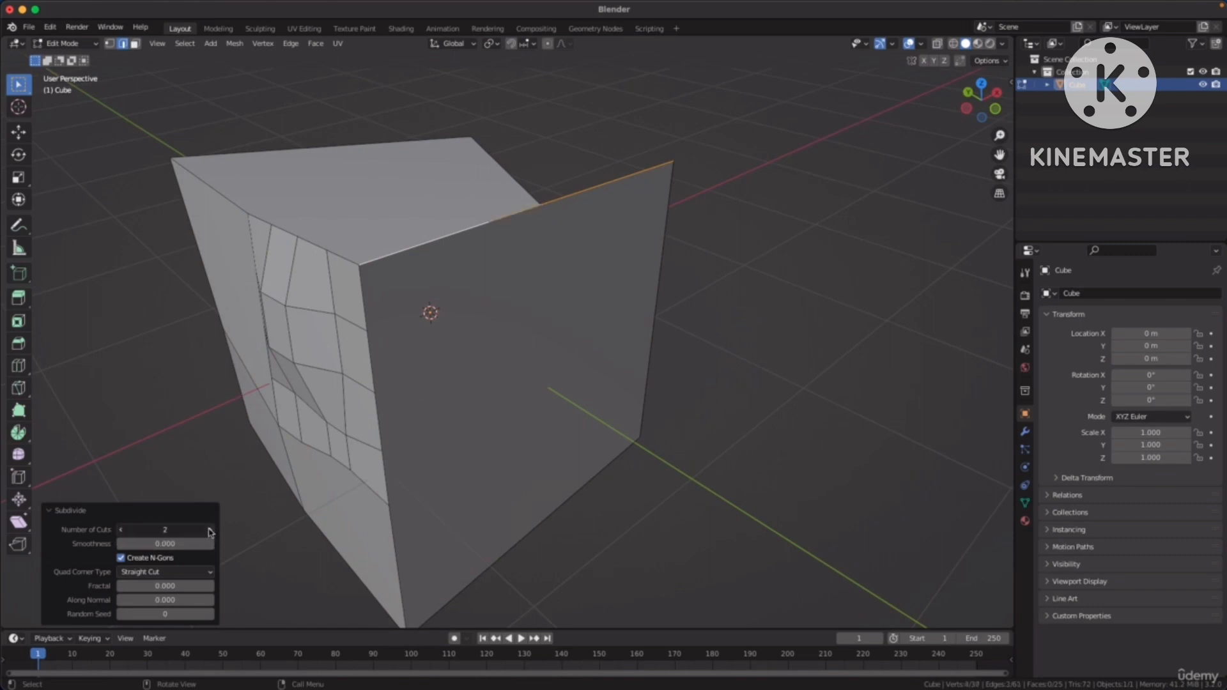
pyautogui.click(211, 531)
pyautogui.click(211, 531)
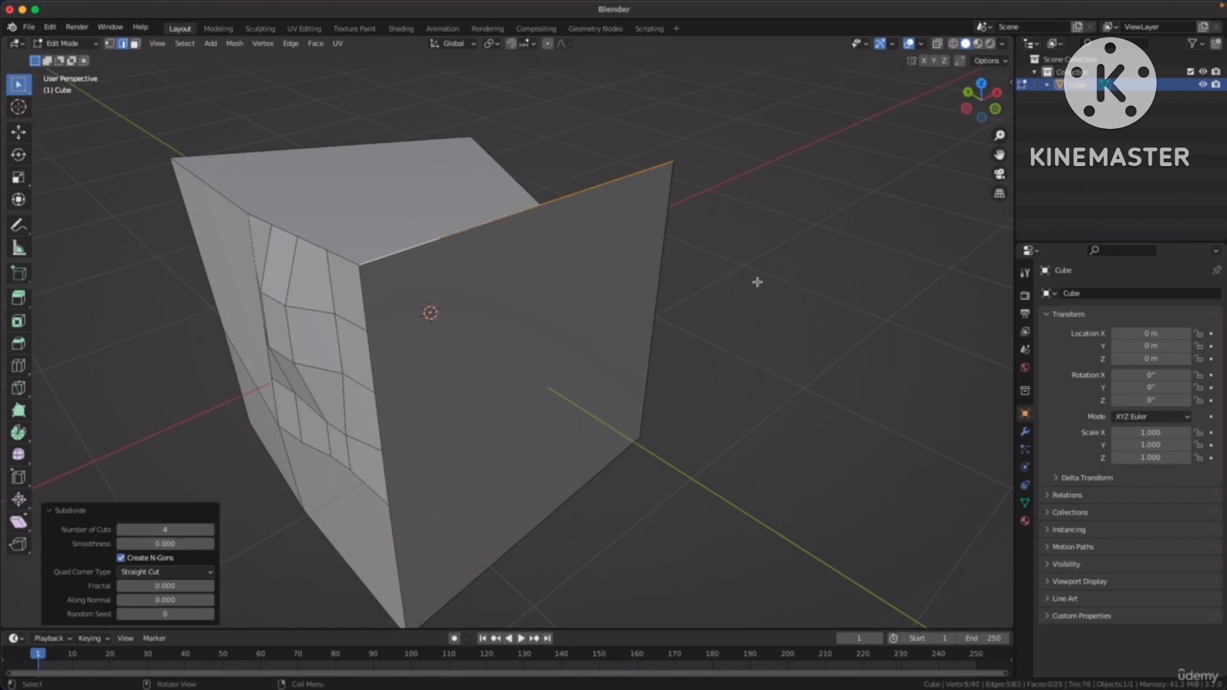
pyautogui.click(755, 282)
# Select the segments of the subdivided upper edge one after another to examine how the edge is divided
pyautogui.moveTo(765, 343); pyautogui.dragTo(687, 356, button='middle')
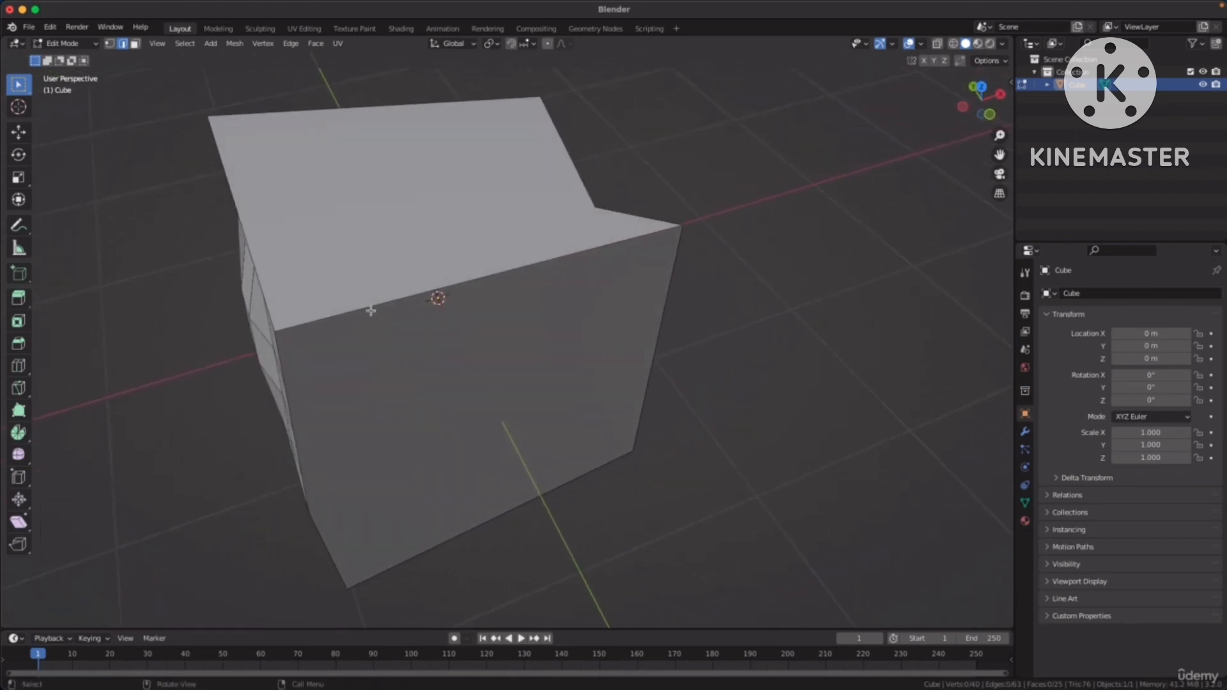
pyautogui.click(304, 324)
pyautogui.click(391, 301)
pyautogui.click(477, 278)
pyautogui.click(569, 255)
pyautogui.click(645, 235)
pyautogui.click(326, 317)
pyautogui.click(400, 296)
pyautogui.click(497, 273)
# Switch to vertex selection and examine the vertices along the subdivided upper edge
pyautogui.press('1')
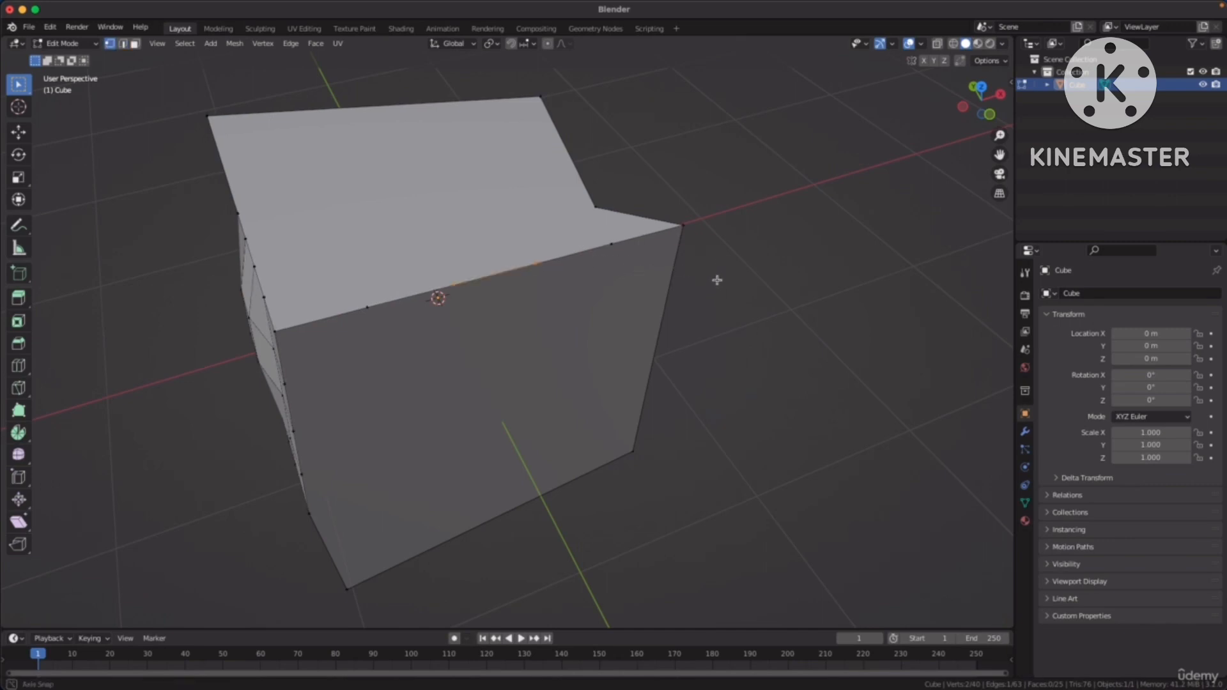
pyautogui.moveTo(717, 280); pyautogui.dragTo(557, 311, button='middle')
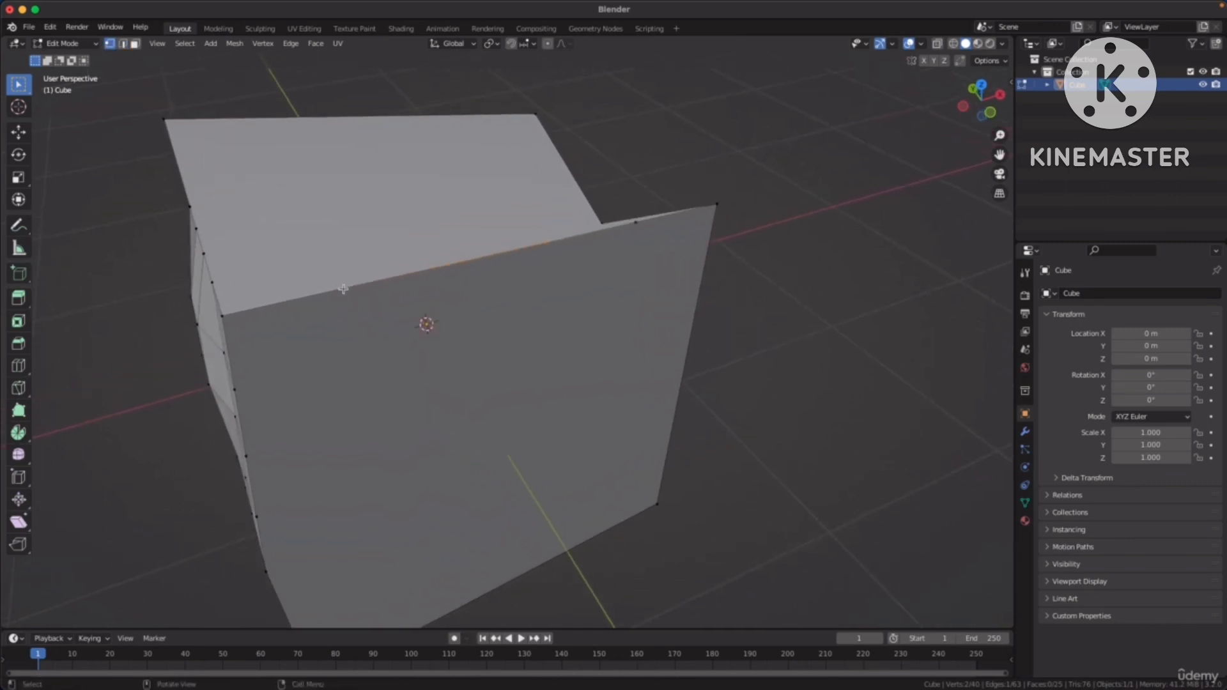
pyautogui.click(642, 226)
pyautogui.moveTo(645, 226); pyautogui.dragTo(607, 296, button='middle')
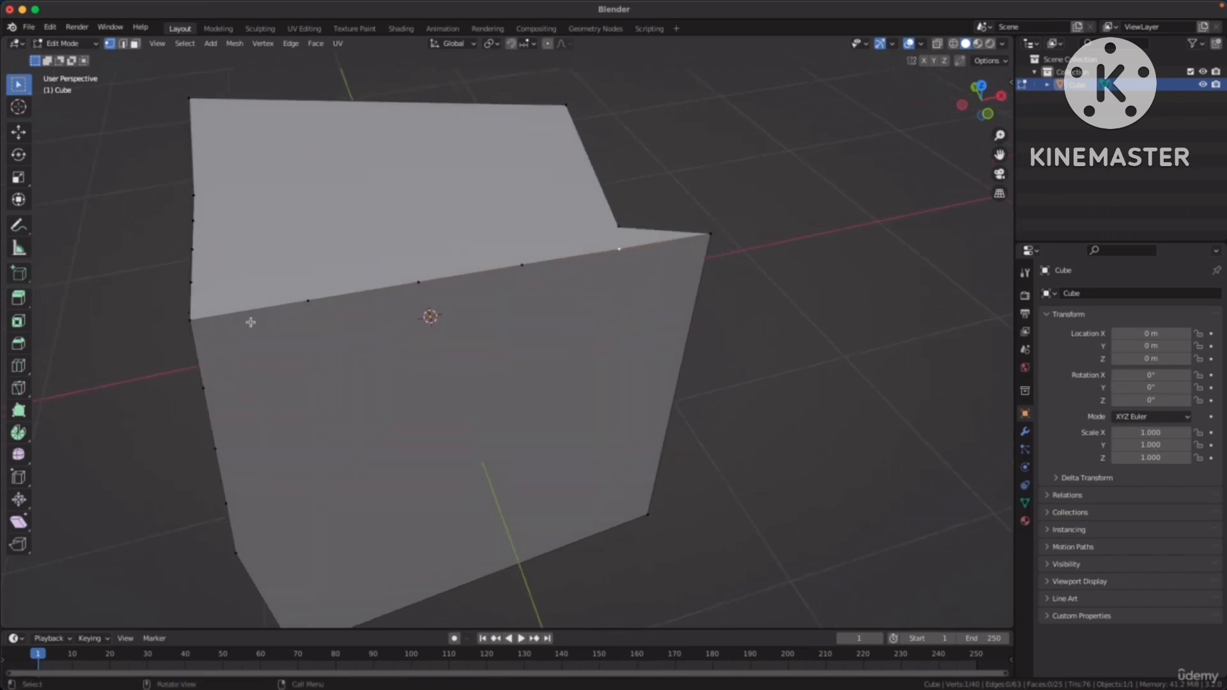
pyautogui.moveTo(449, 331); pyautogui.dragTo(480, 364, button='middle')
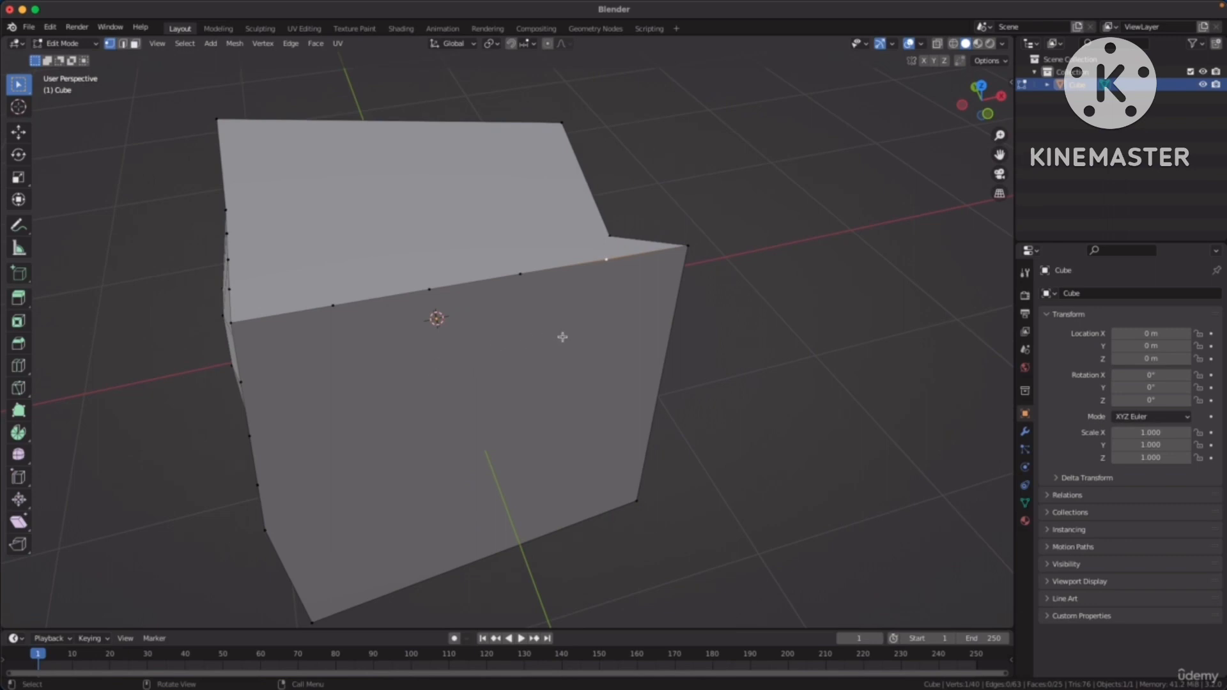
pyautogui.moveTo(684, 330); pyautogui.dragTo(551, 503, button='middle')
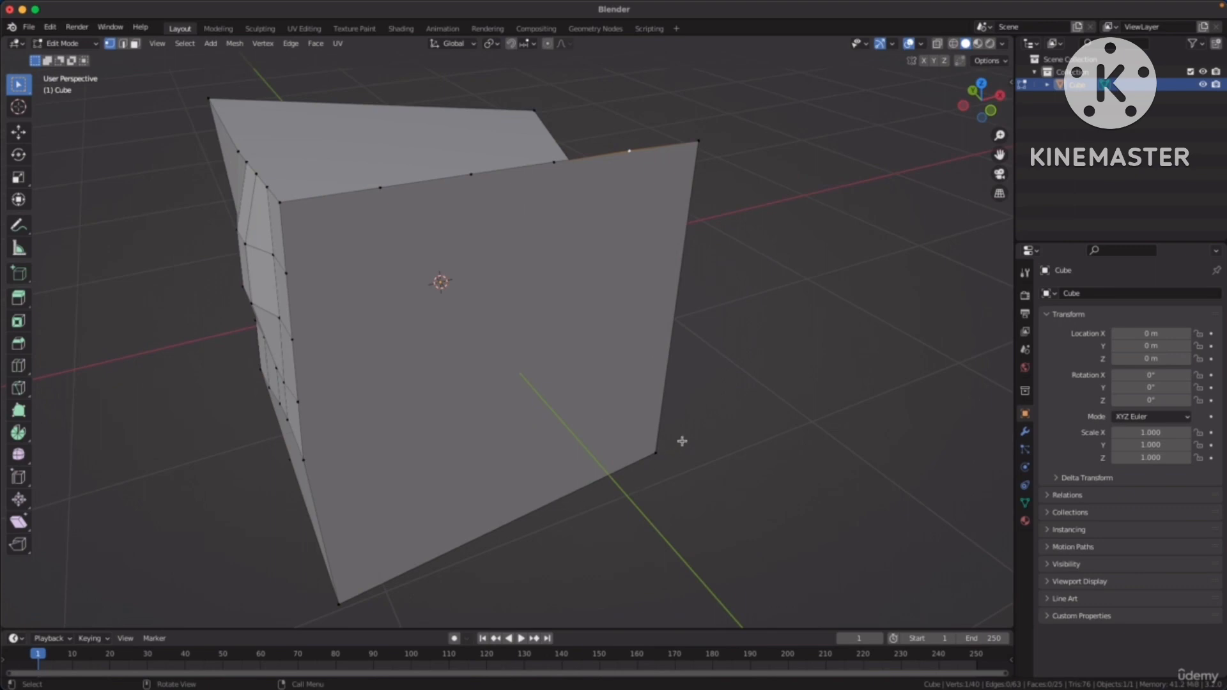
# Subdivide the lower edge of the same side with 4 cuts and clear the selection
pyautogui.press('2')
pyautogui.moveTo(561, 475); pyautogui.dragTo(559, 438, button='middle')
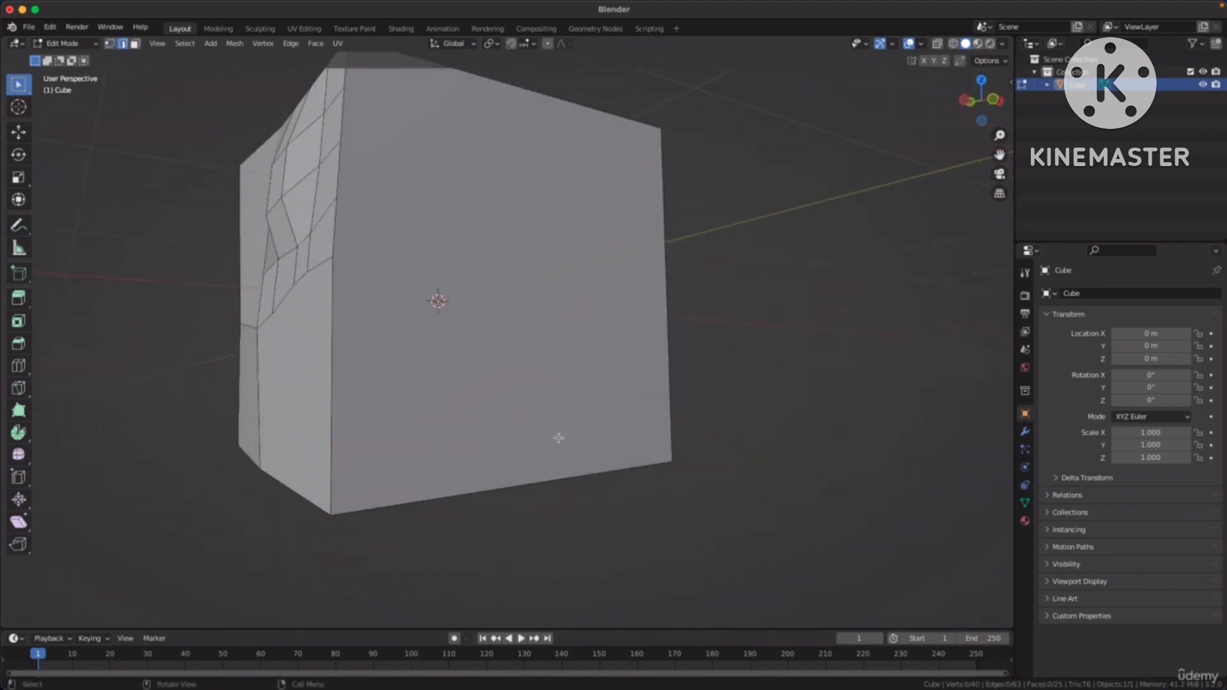
pyautogui.click(523, 481)
pyautogui.moveTo(523, 482); pyautogui.dragTo(550, 416, button='middle')
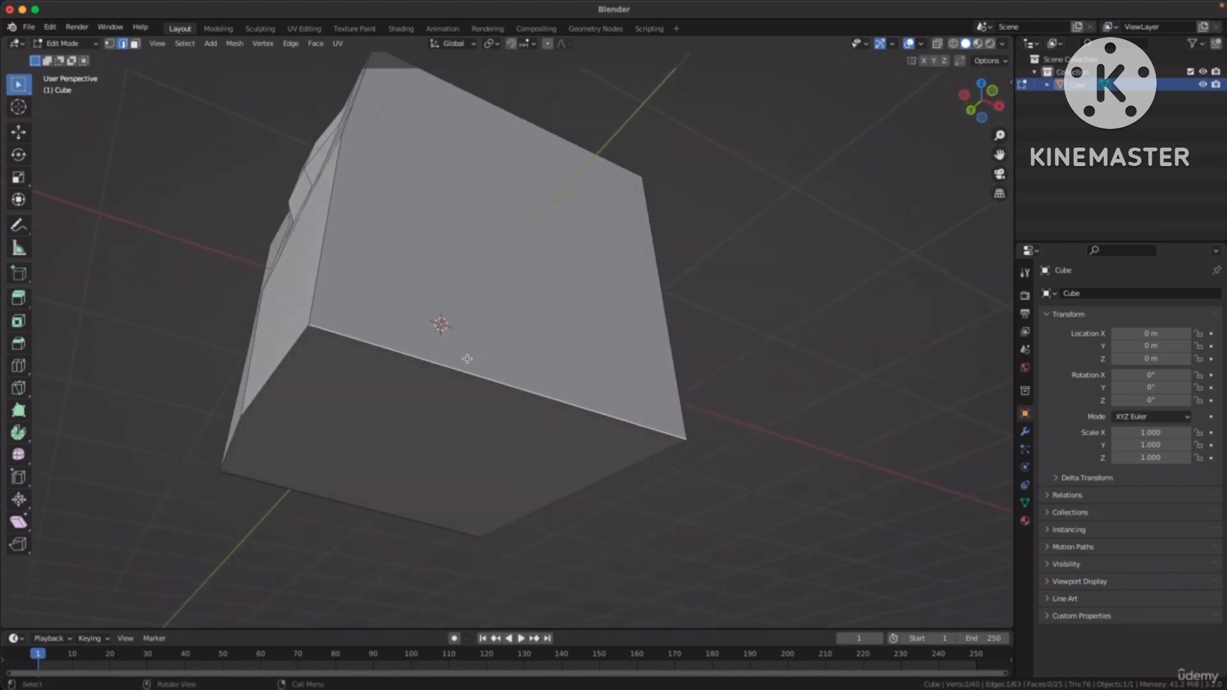
pyautogui.rightClick(476, 376)
pyautogui.click(441, 333)
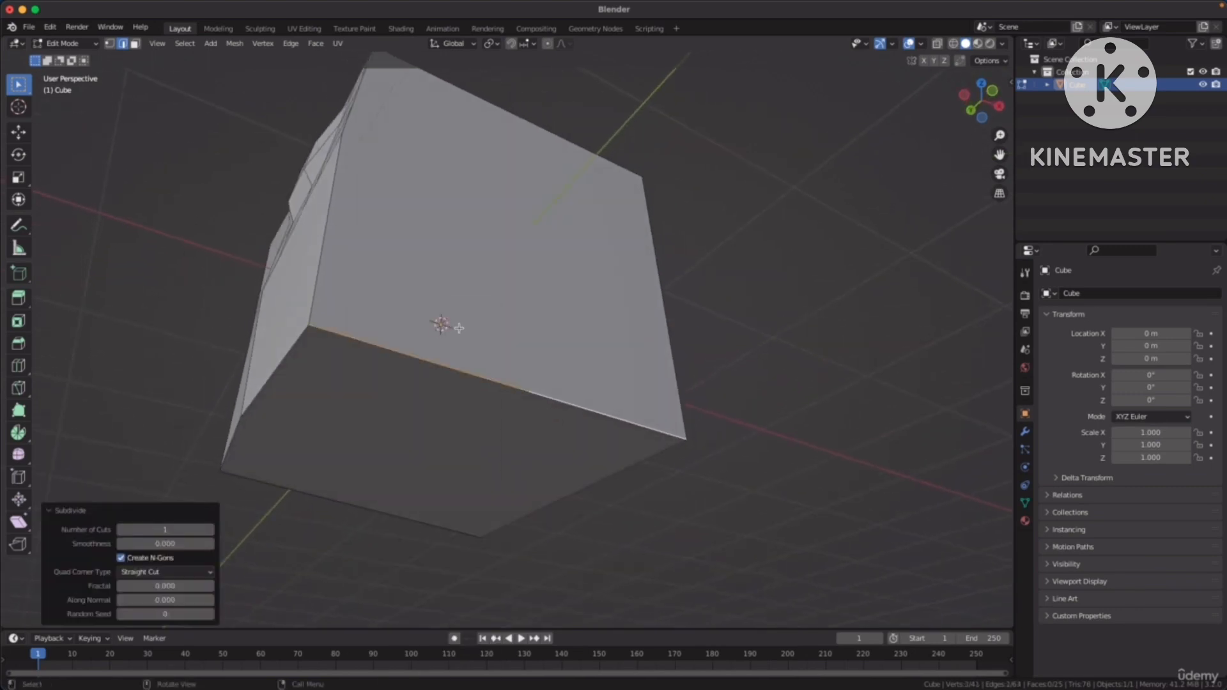
pyautogui.click(210, 530)
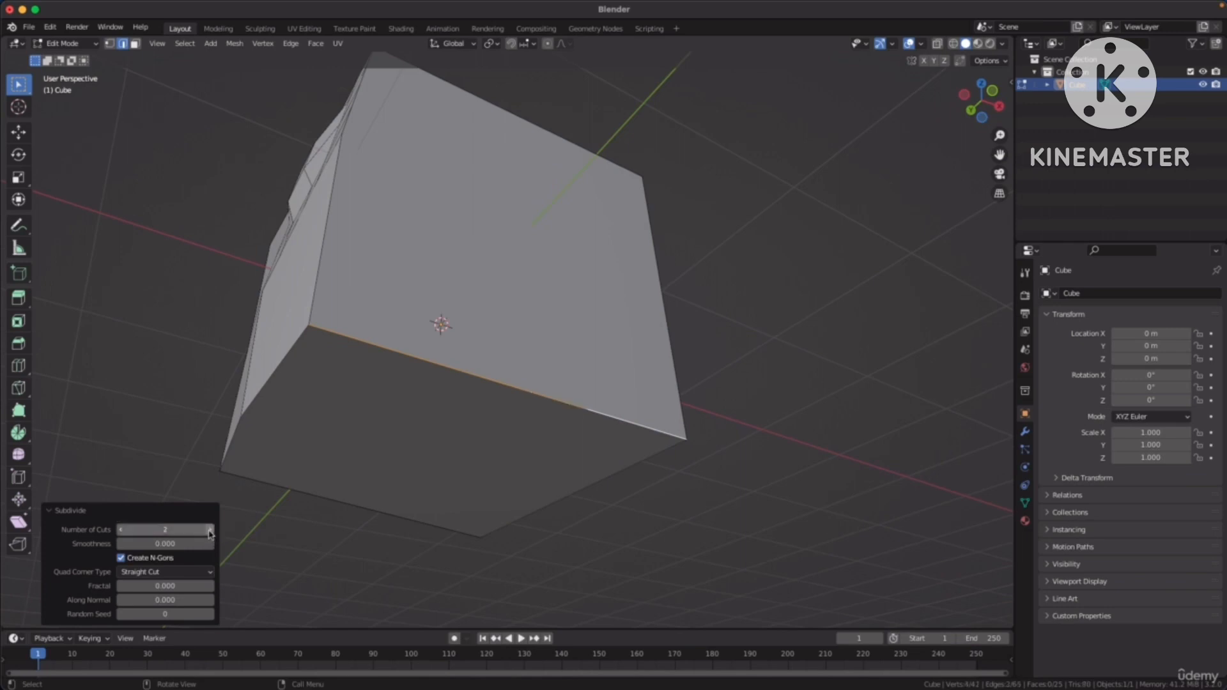
pyautogui.click(210, 530)
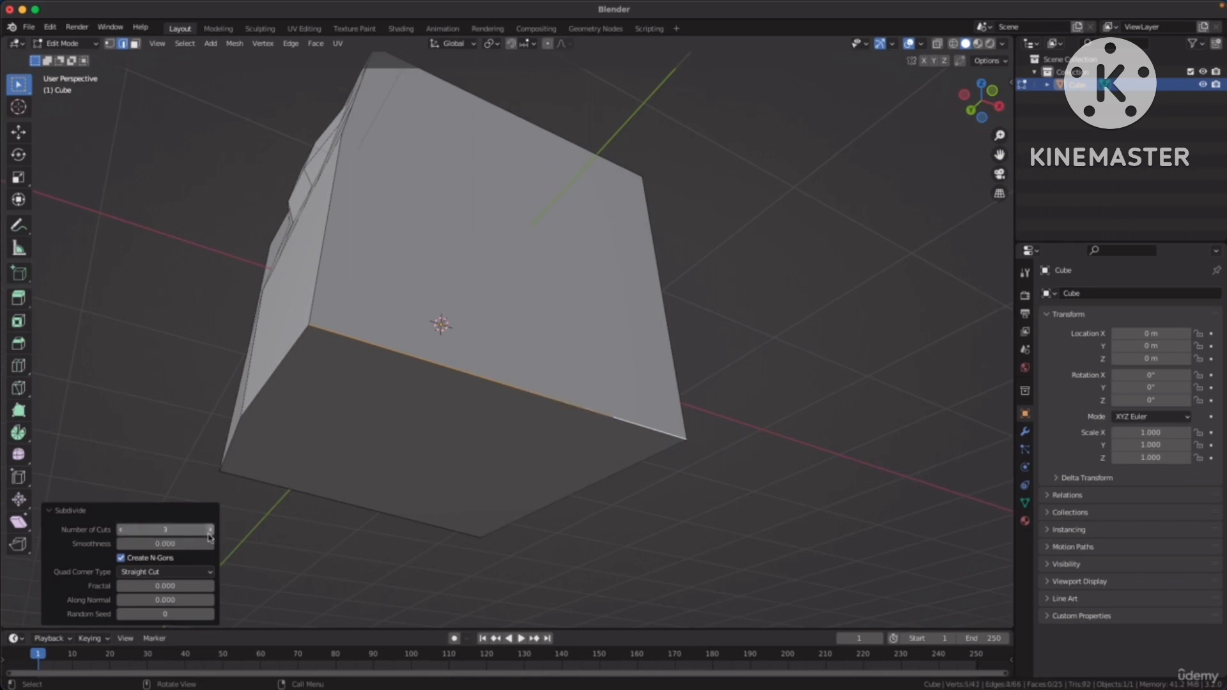
pyautogui.click(801, 335)
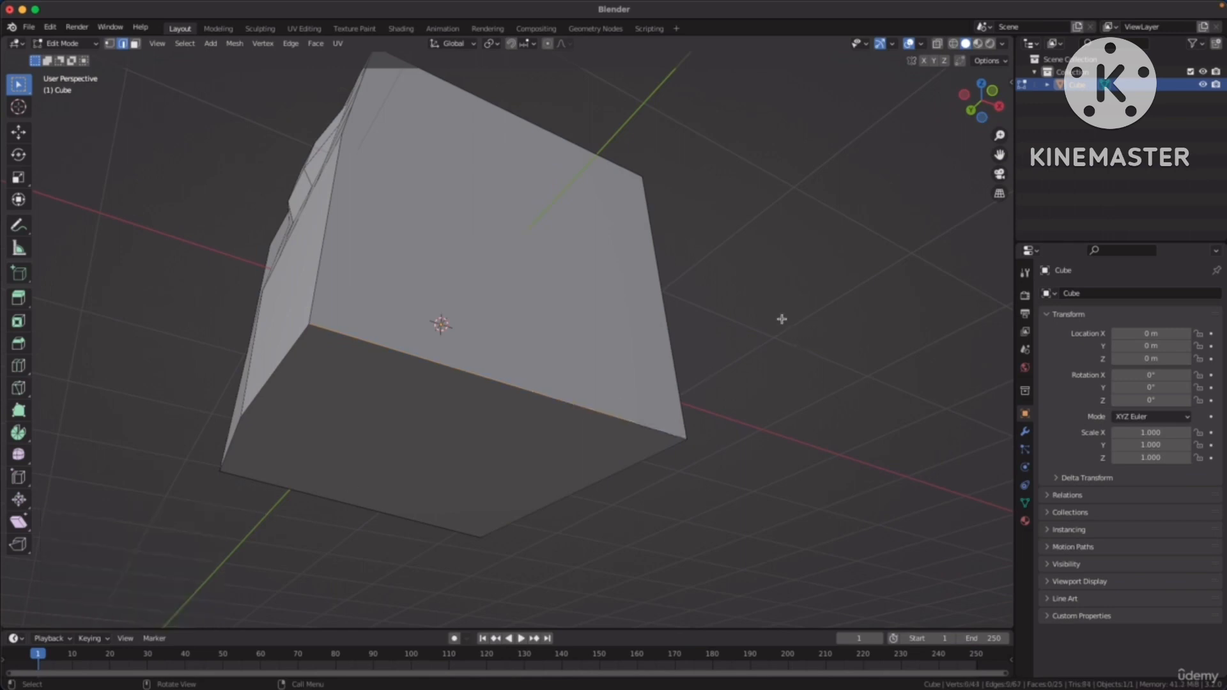
# Switch to vertex selection and examine the new vertices along the subdivided lower edge
pyautogui.press('1')
pyautogui.moveTo(793, 329); pyautogui.dragTo(781, 337, button='middle')
pyautogui.moveTo(604, 372); pyautogui.dragTo(452, 279, button='middle')
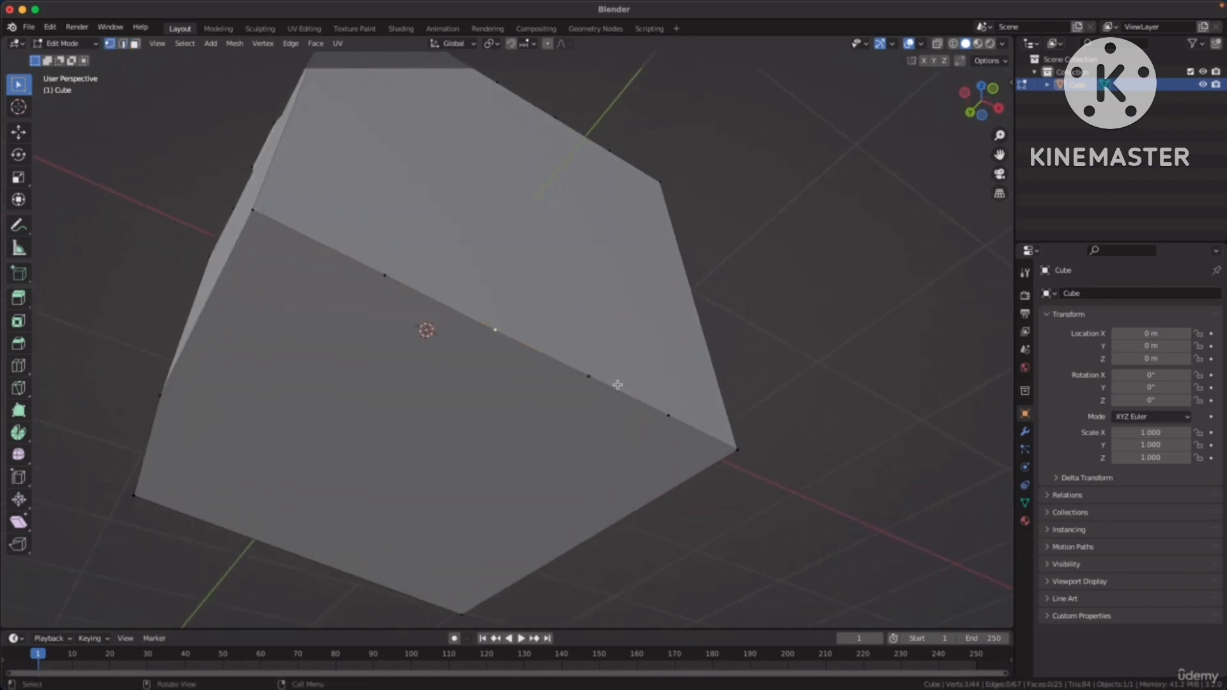
pyautogui.click(669, 416)
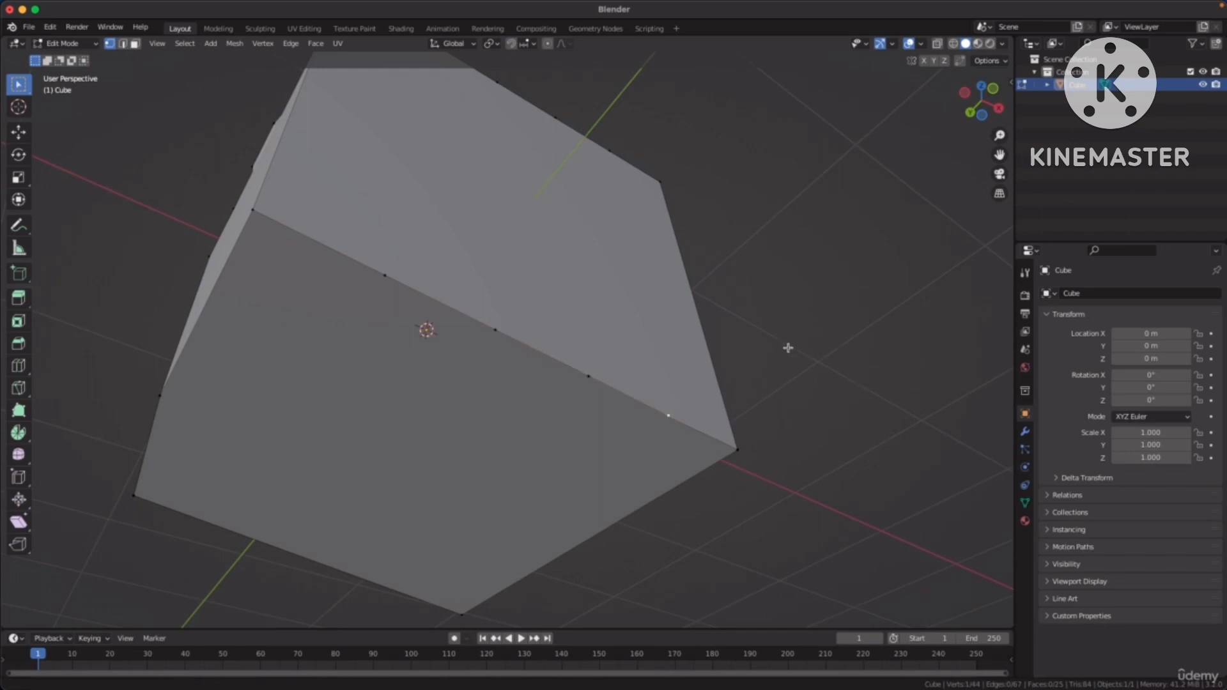
pyautogui.moveTo(789, 347); pyautogui.dragTo(527, 255, button='middle')
# Connect the first new vertex on the side's upper edge to the matching vertex on its lower edge
pyautogui.click(410, 169)
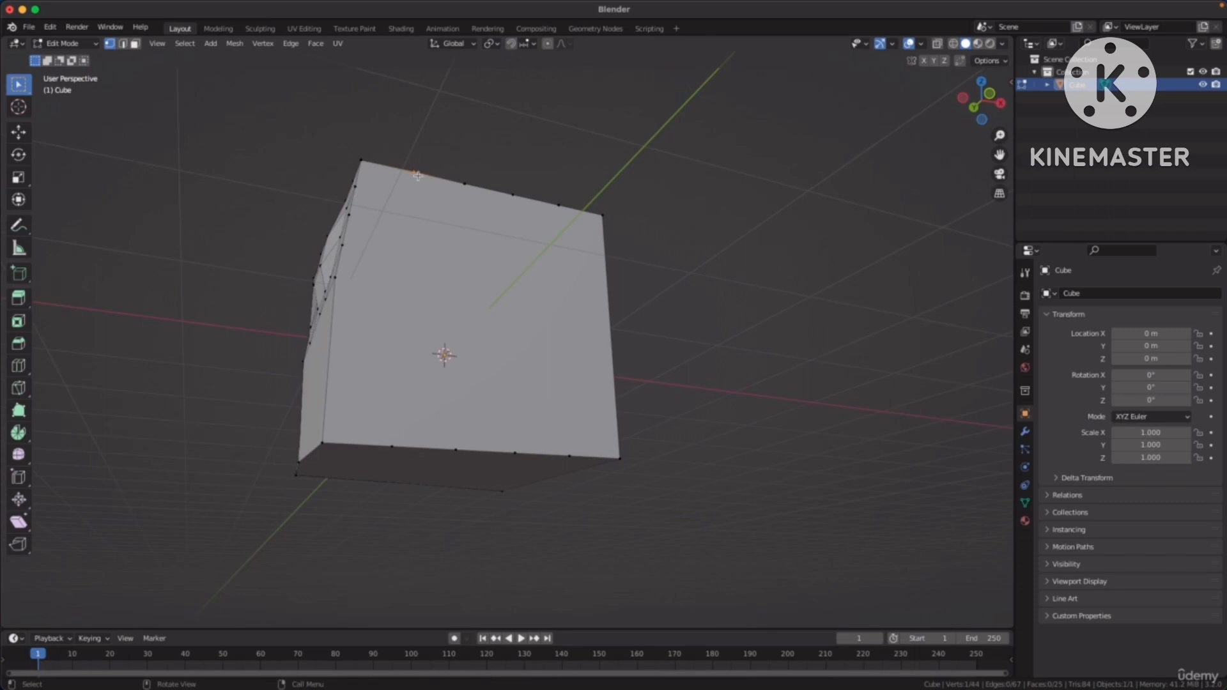
pyautogui.keyDown('shift'); pyautogui.click(393, 447); pyautogui.keyUp('shift')
pyautogui.press('f')
pyautogui.moveTo(515, 336); pyautogui.dragTo(580, 368, button='middle')
pyautogui.click(633, 329)
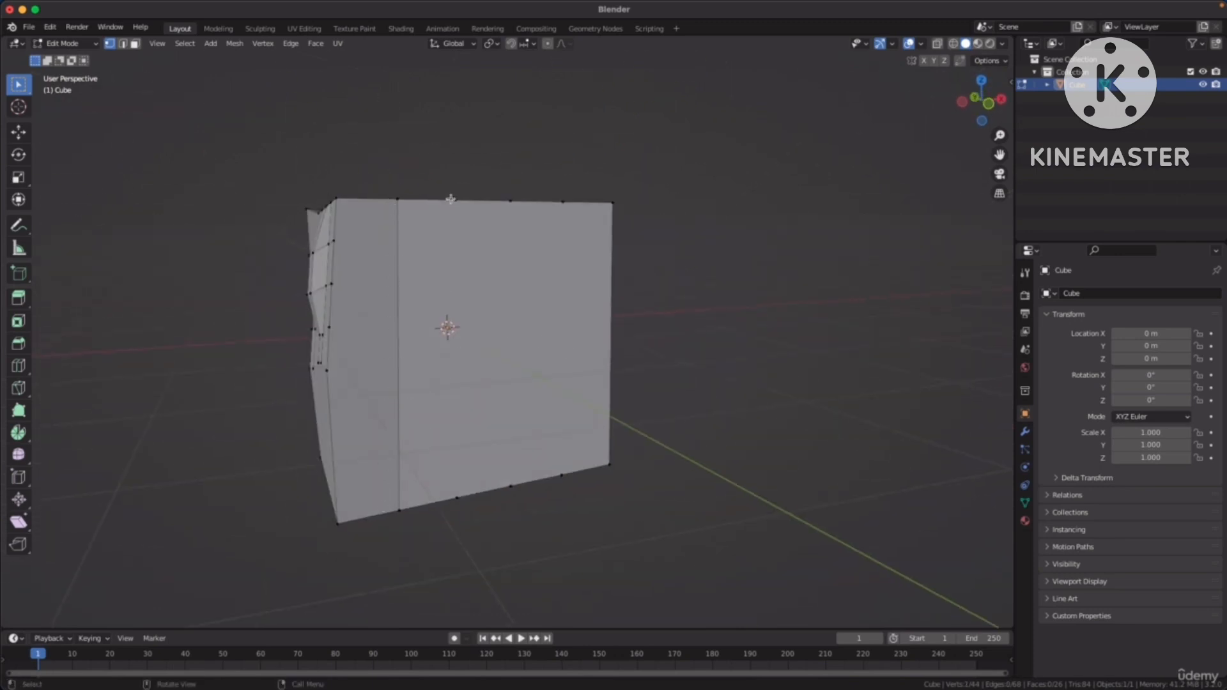
# Connect the remaining three pairs of upper and lower vertices with vertical edges and clear the selection
pyautogui.keyDown('shift'); pyautogui.click(457, 498); pyautogui.keyUp('shift')
pyautogui.click(510, 200)
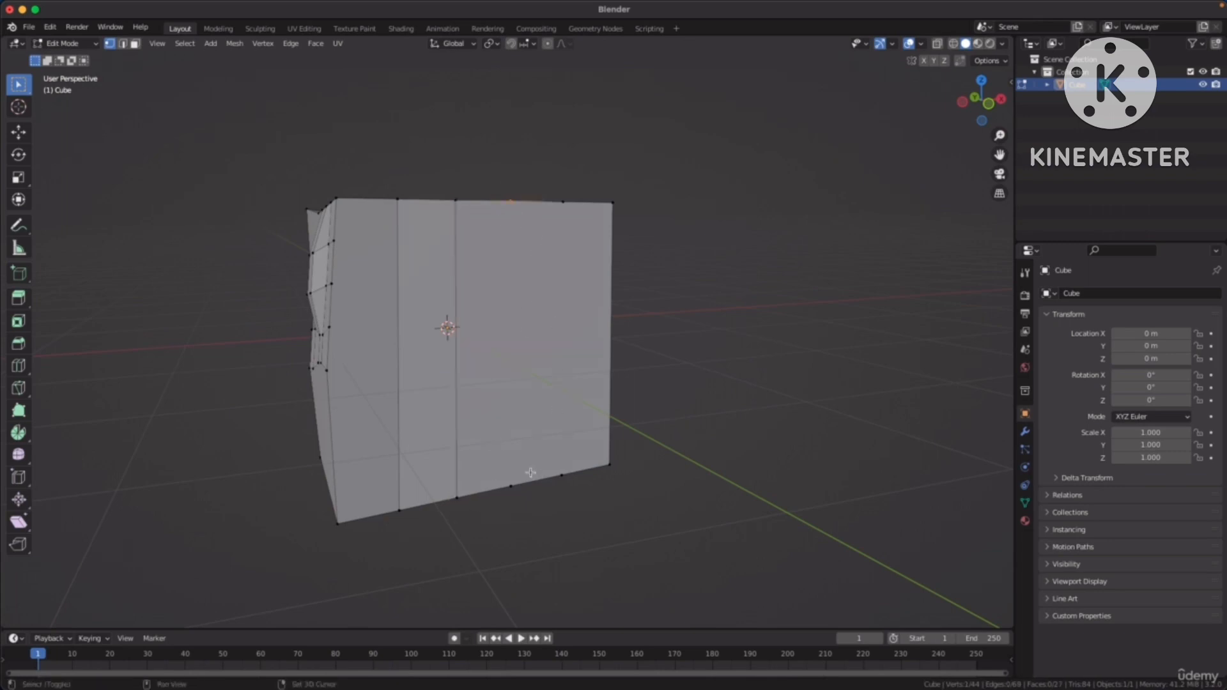
pyautogui.keyDown('shift'); pyautogui.click(511, 486); pyautogui.keyUp('shift')
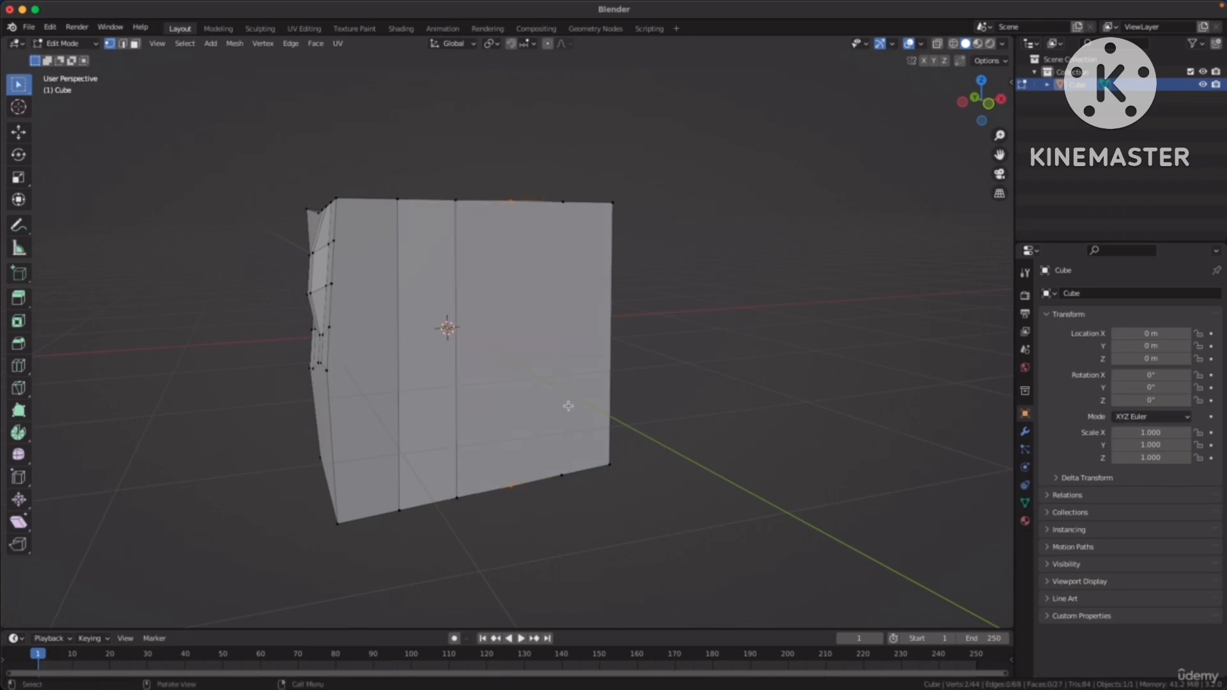
pyautogui.click(560, 200)
pyautogui.keyDown('shift'); pyautogui.click(559, 472); pyautogui.keyUp('shift')
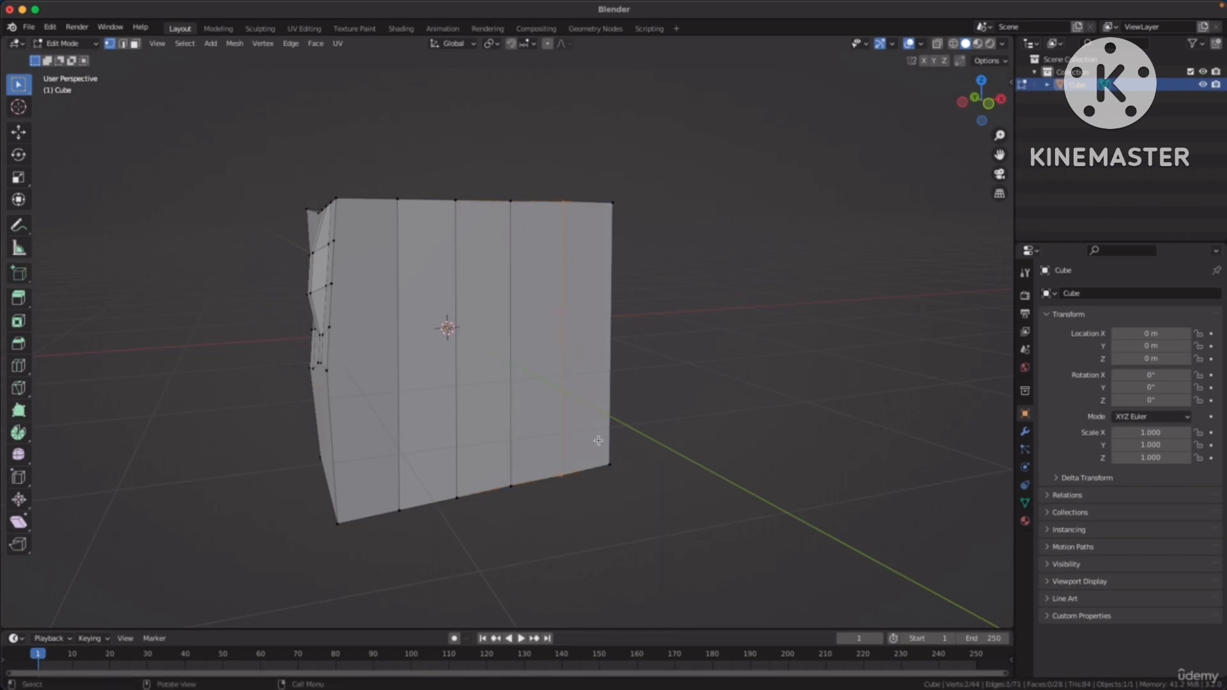
pyautogui.click(718, 328)
# Select the third new vertical edge in edge selection mode and scale it to about 0.69
pyautogui.moveTo(718, 328); pyautogui.dragTo(629, 335, button='middle')
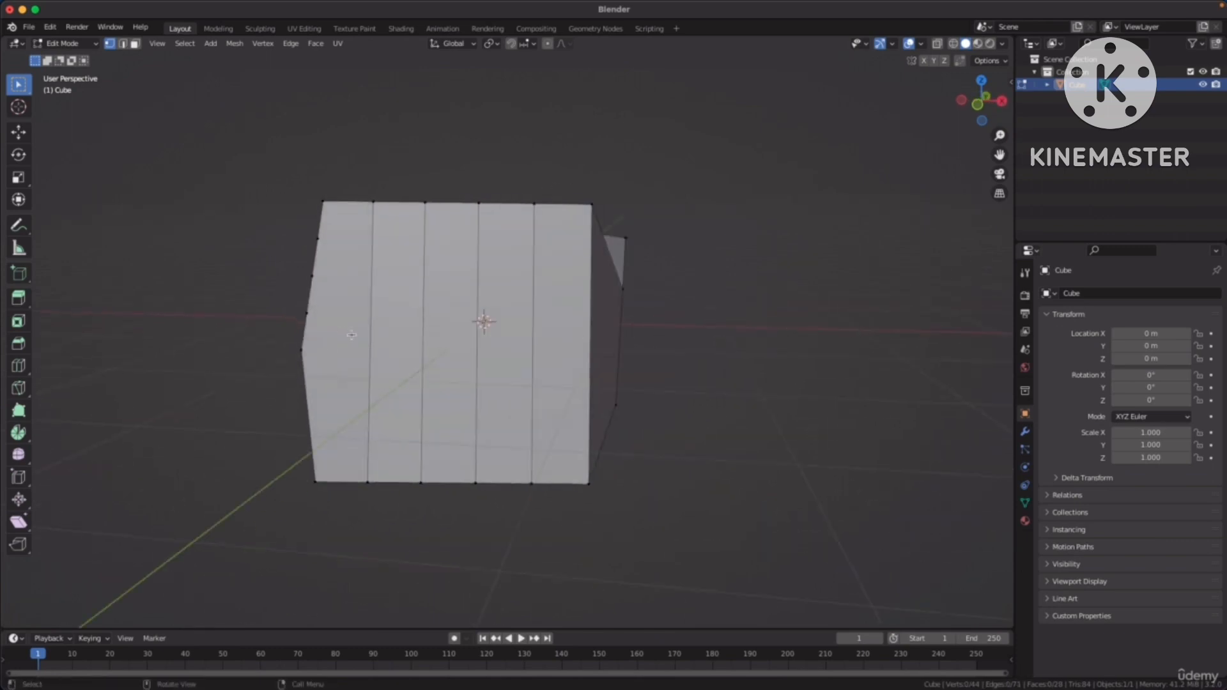
pyautogui.moveTo(507, 336); pyautogui.dragTo(576, 332, button='middle')
pyautogui.press('2')
pyautogui.click(409, 346)
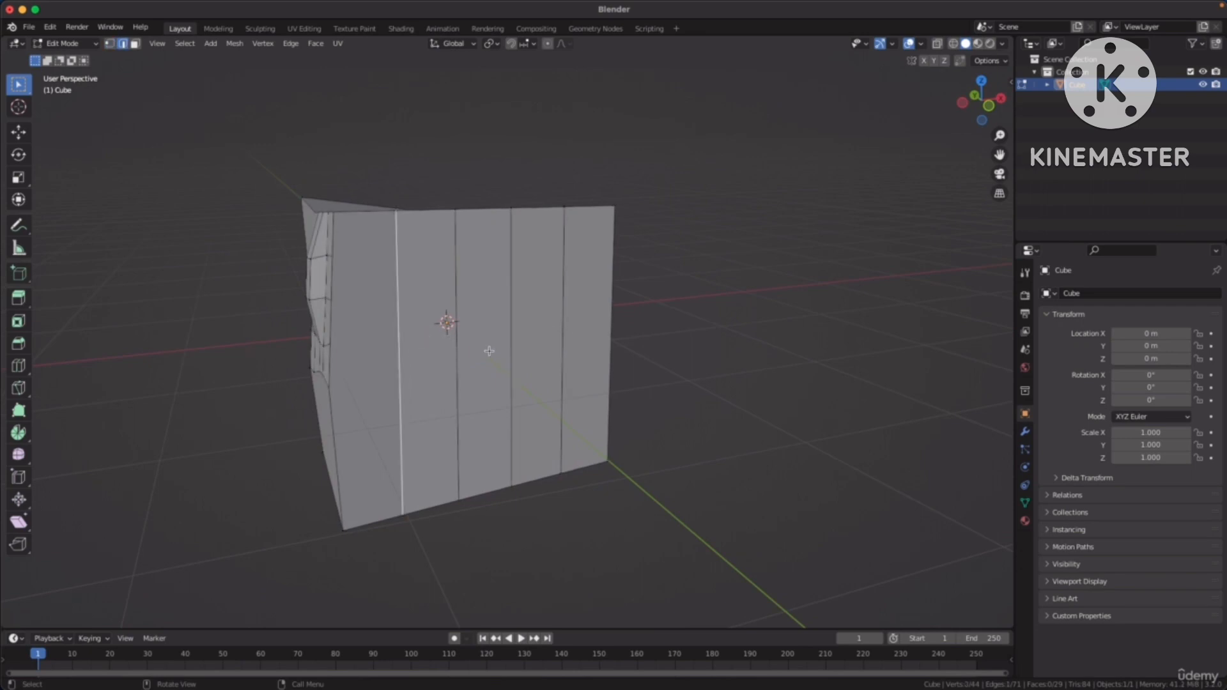
pyautogui.moveTo(489, 351); pyautogui.dragTo(542, 354, button='middle')
pyautogui.click(543, 355)
pyautogui.press('s')
pyautogui.click(695, 344)
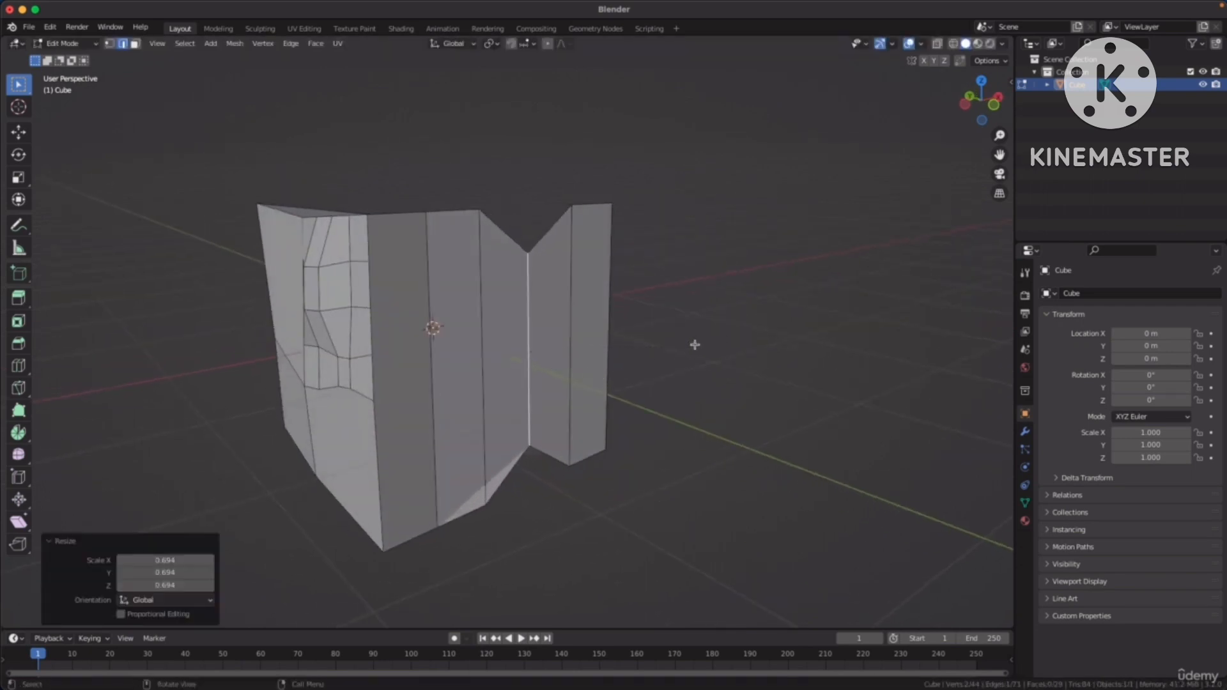
# Rotate the fourth new vertical edge by about -9 degrees
pyautogui.moveTo(695, 345); pyautogui.dragTo(567, 370, button='middle')
pyautogui.moveTo(665, 359); pyautogui.dragTo(693, 345, button='middle')
pyautogui.press('r')
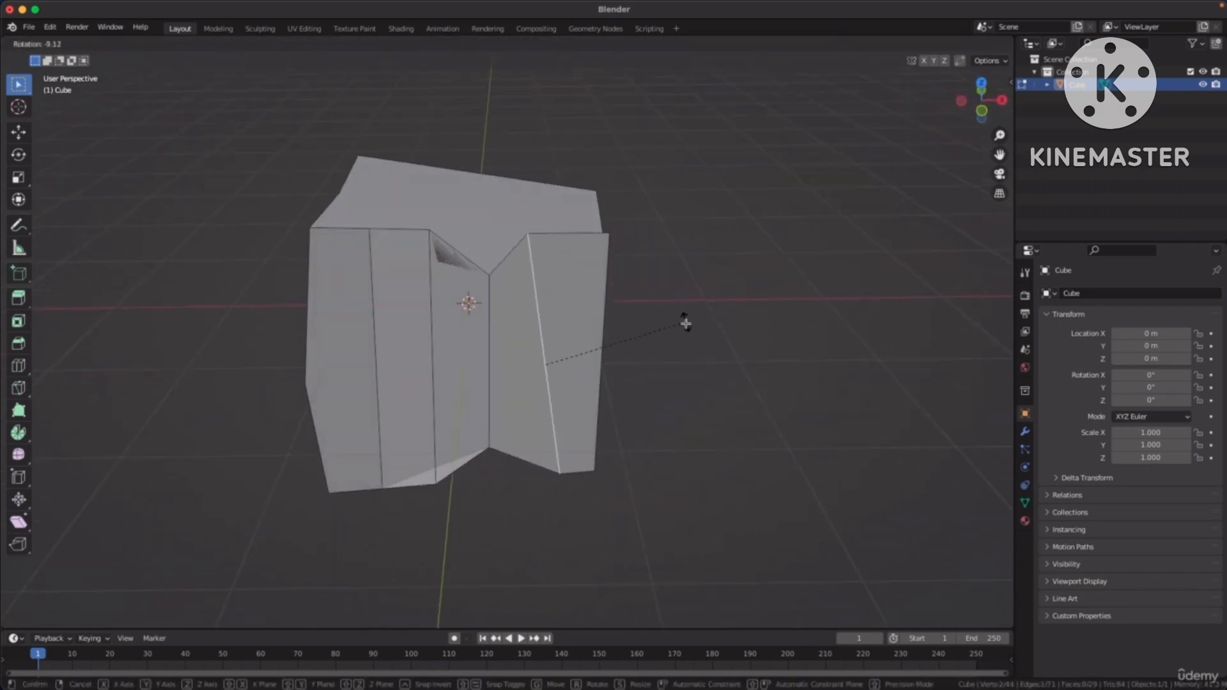
pyautogui.click(684, 324)
# In vertex selection mode, move the upper vertex of the third new vertical edge outward, roughly into line with the side's upper edge
pyautogui.press('1')
pyautogui.click(487, 275)
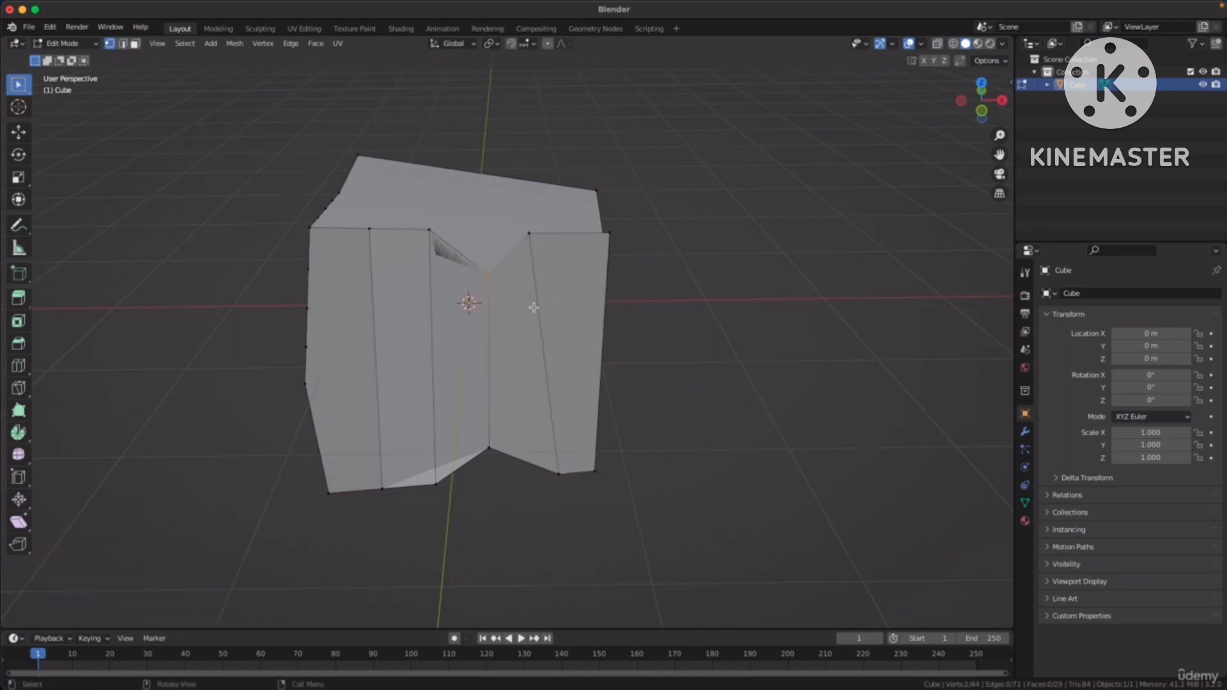
pyautogui.press('g')
pyautogui.click(533, 264)
# Move the lower vertex of the third new vertical edge by about 0.11 m in X, -0.15 m in Y and -0.26 m in Z
pyautogui.moveTo(544, 305); pyautogui.dragTo(452, 324, button='middle')
pyautogui.click(444, 416)
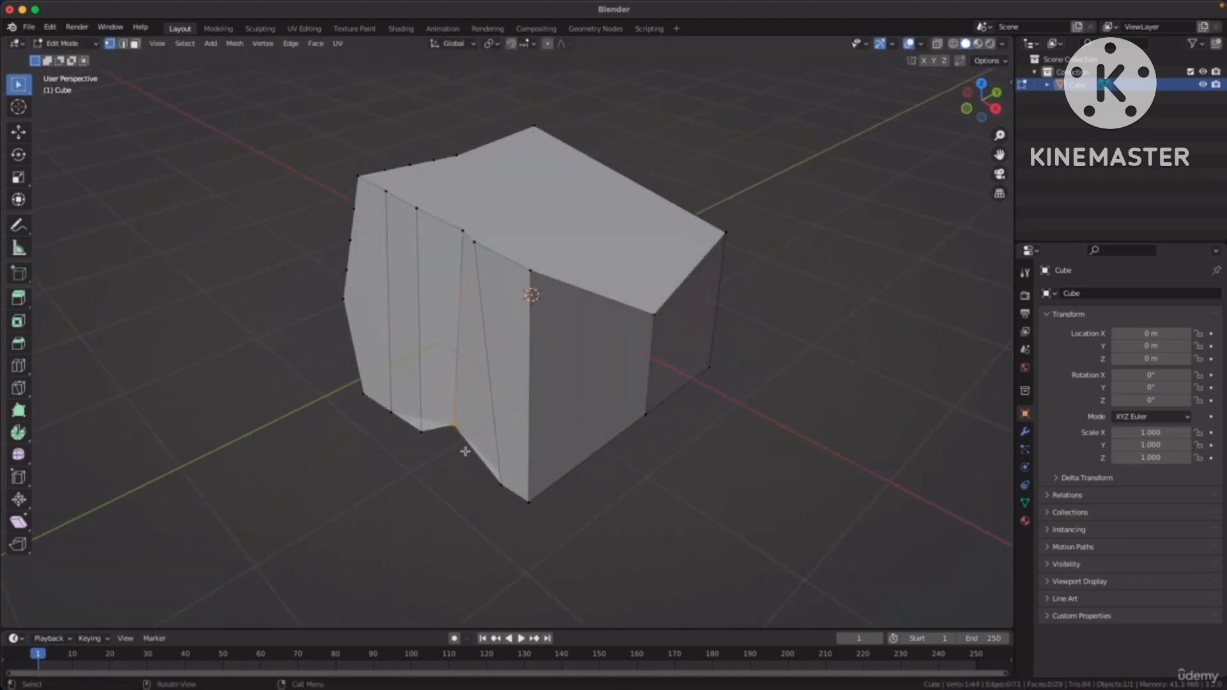
pyautogui.press('g')
pyautogui.click(471, 494)
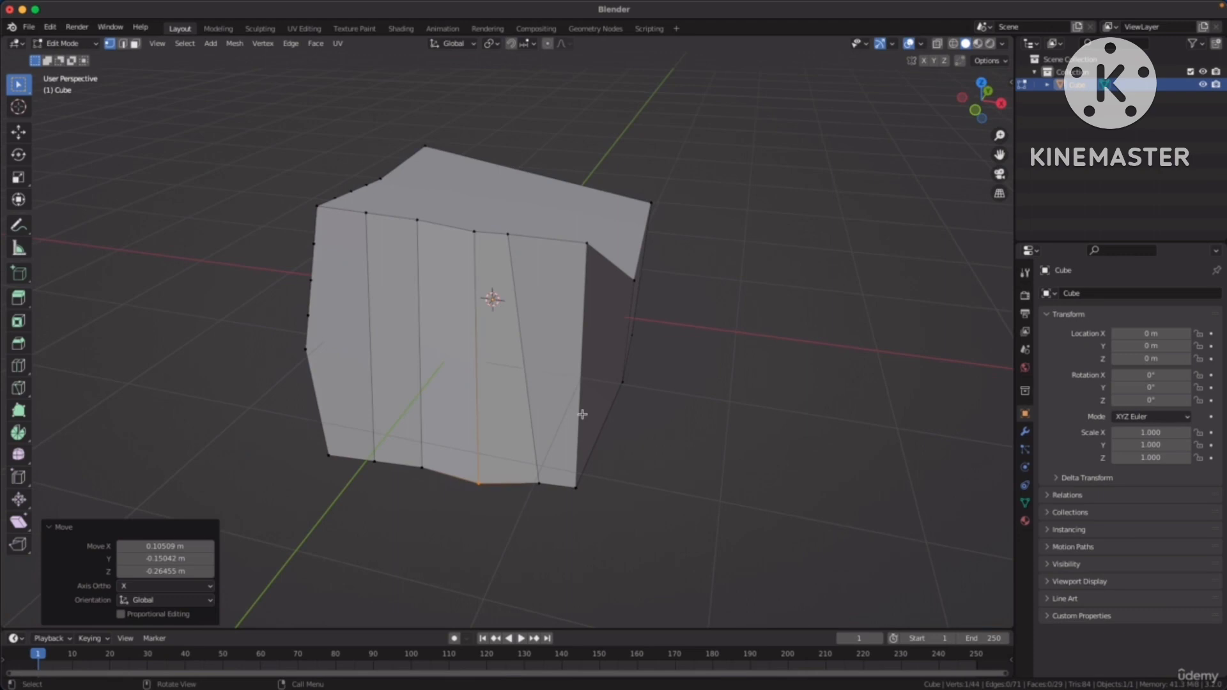
# Return to Object Mode and deselect the cube to examine its reshaped surfaces
pyautogui.moveTo(657, 362); pyautogui.dragTo(753, 277, button='middle')
pyautogui.press('Tab')
pyautogui.click(736, 284)
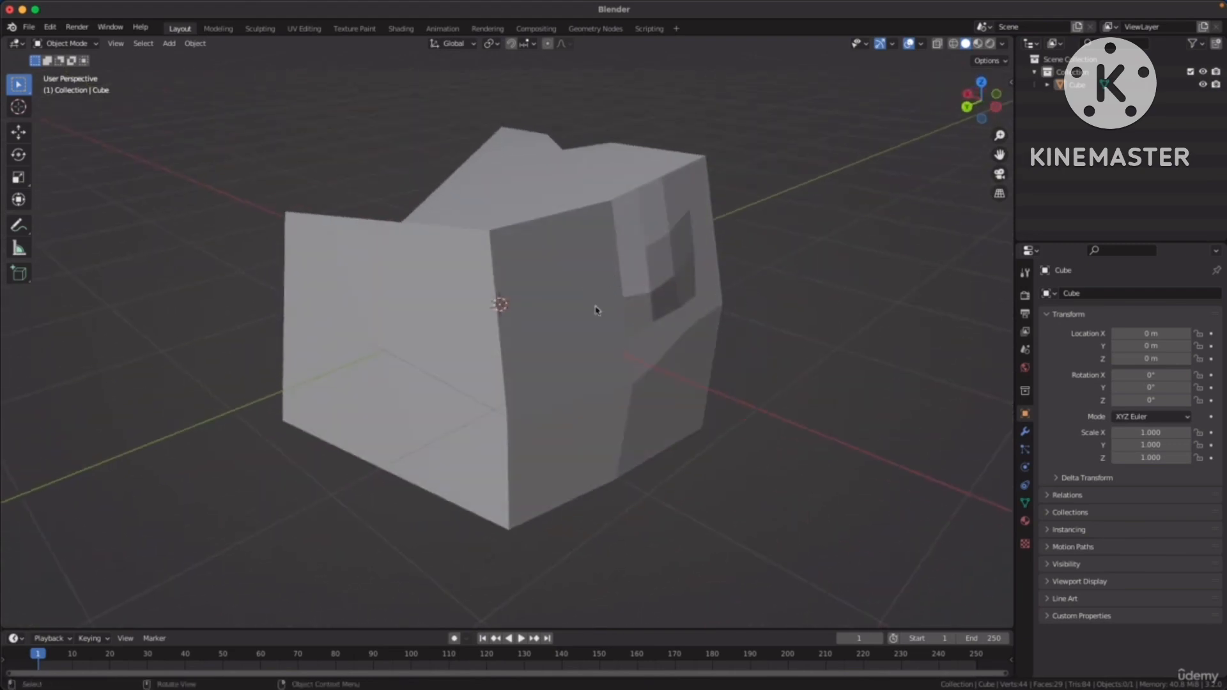
pyautogui.moveTo(595, 311); pyautogui.dragTo(586, 390, button='middle')
# Select the cube and re-enter Edit Mode to examine the subdivided faces and connected edges from several sides
pyautogui.click(631, 319)
pyautogui.press('Tab')
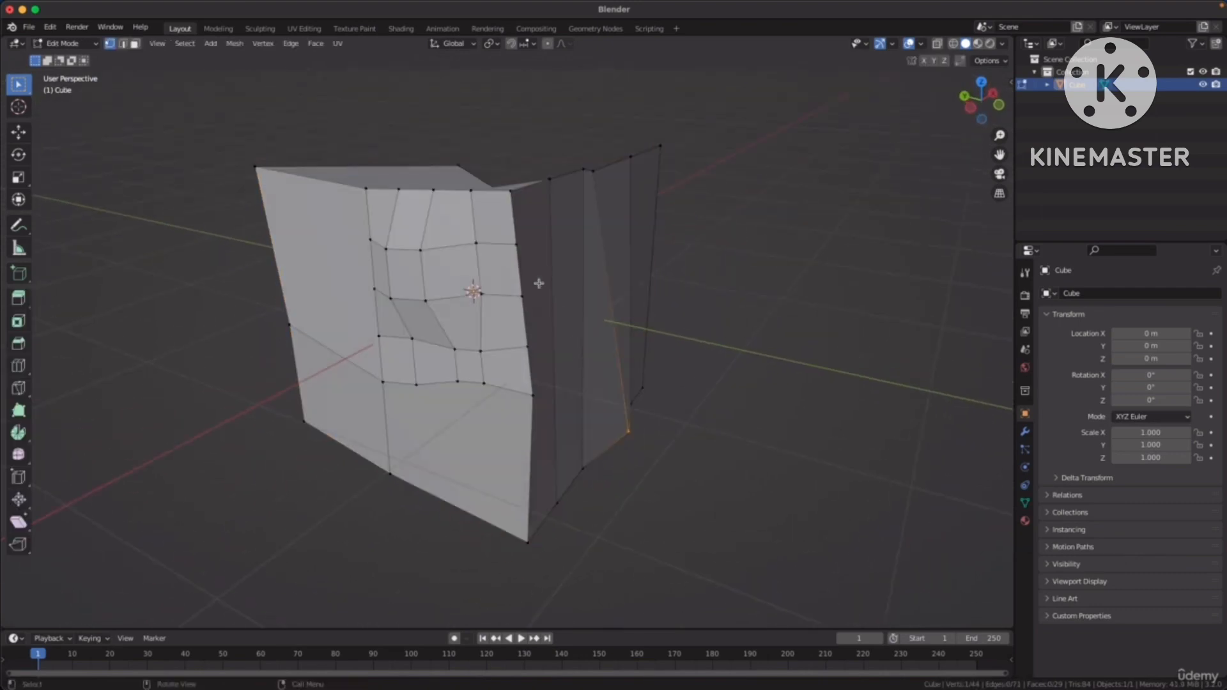
pyautogui.moveTo(413, 293); pyautogui.dragTo(500, 292, button='middle')
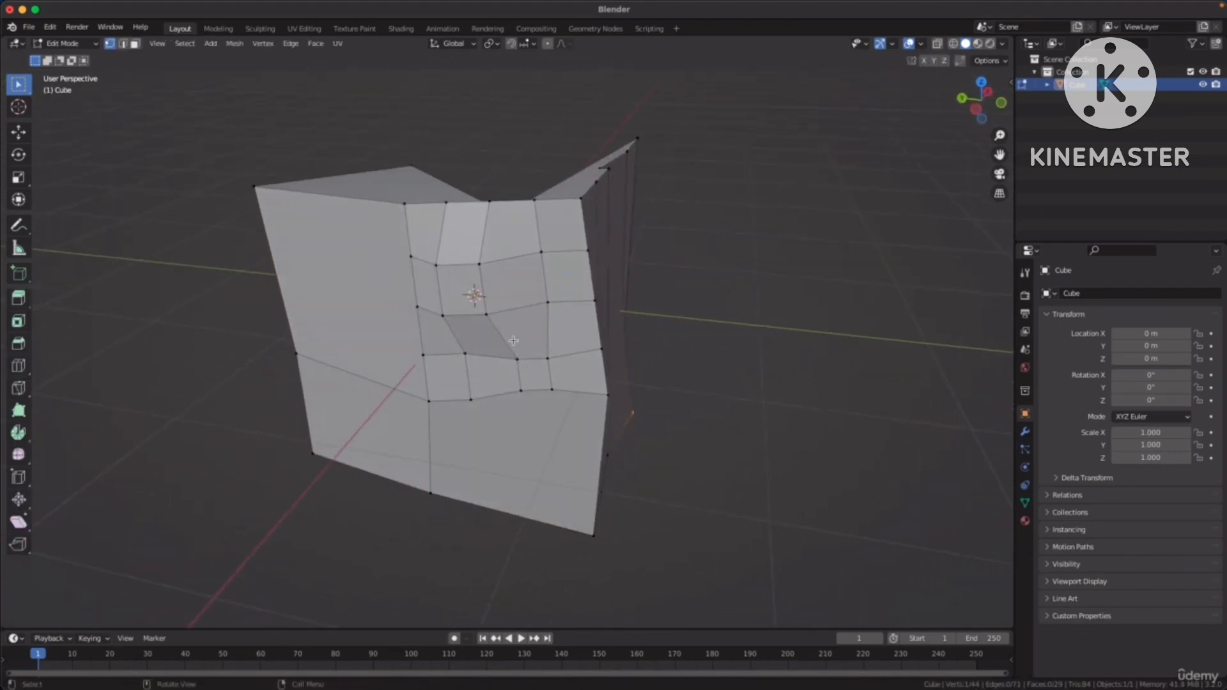
pyautogui.moveTo(513, 341); pyautogui.dragTo(607, 325, button='middle')
pyautogui.moveTo(503, 250); pyautogui.dragTo(592, 307, button='middle')
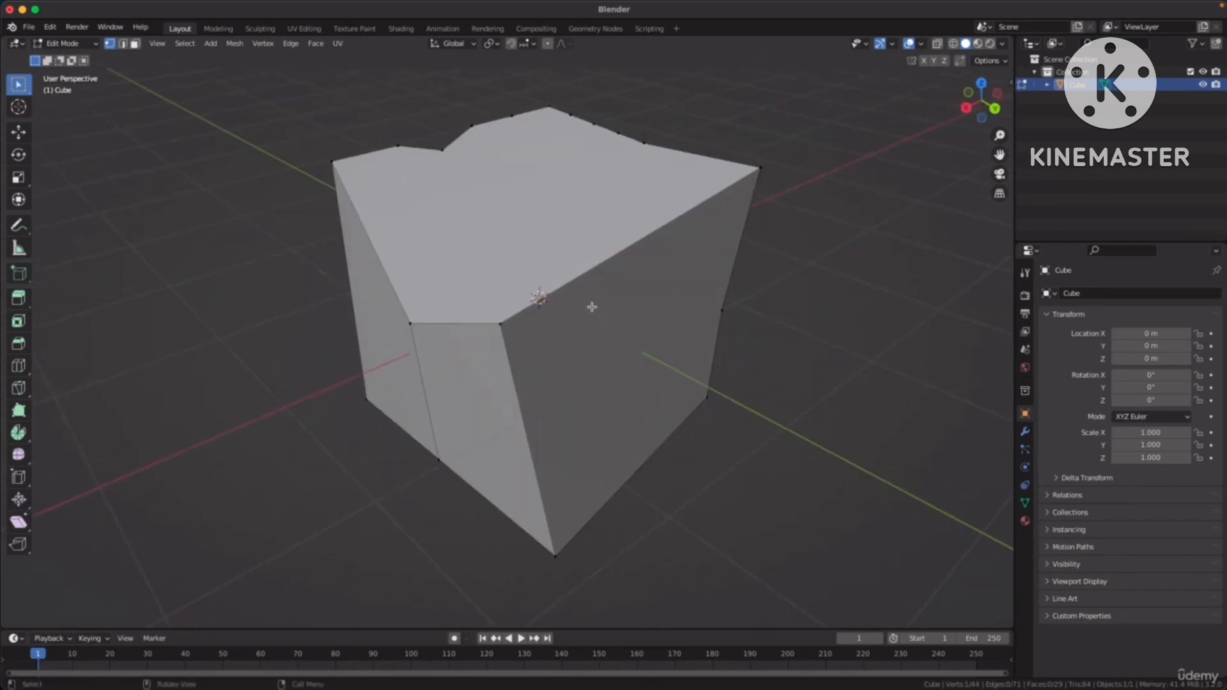